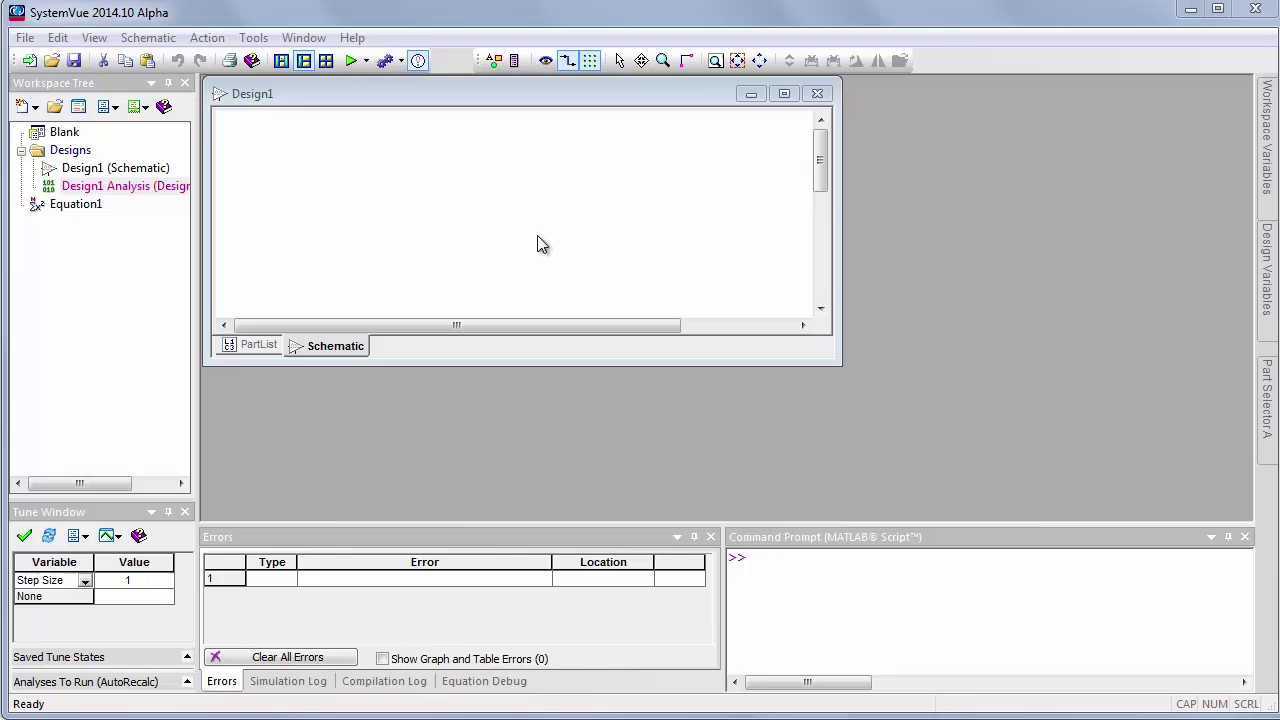
# Show the Part Selector, clear its filter, and place a SineGen source on Design1.
pyautogui.click(98, 40)
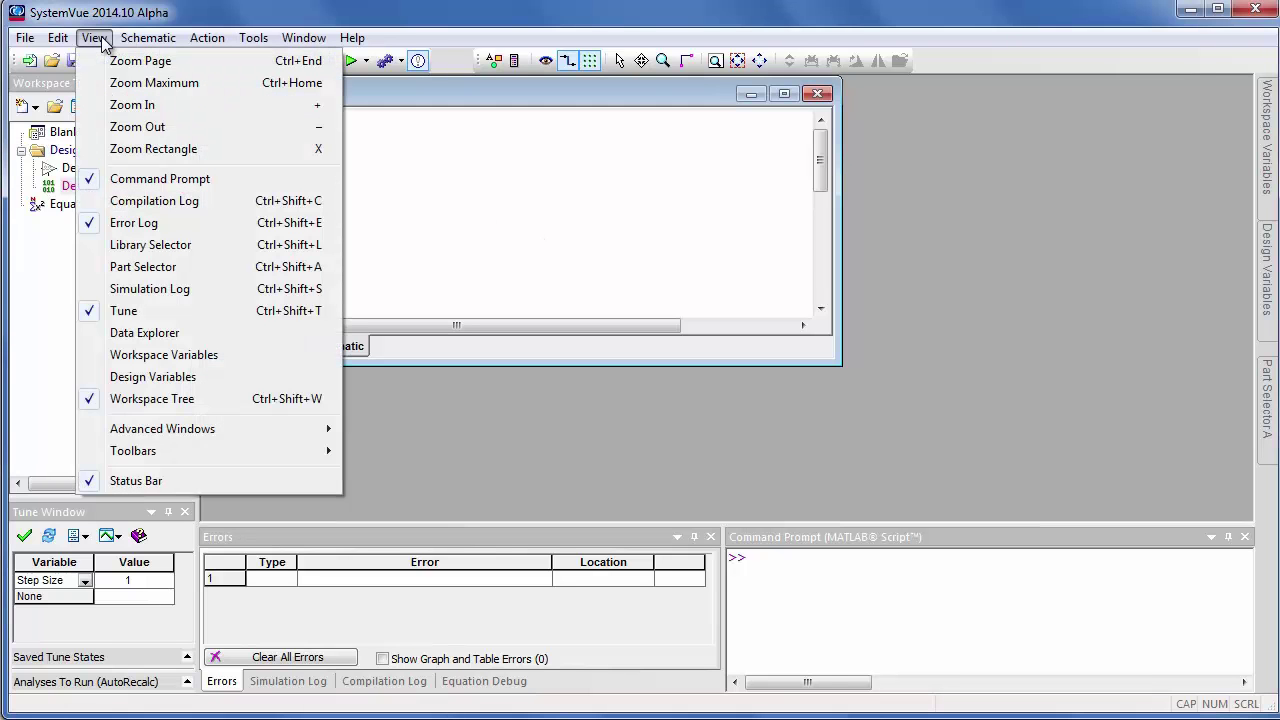
pyautogui.click(150, 267)
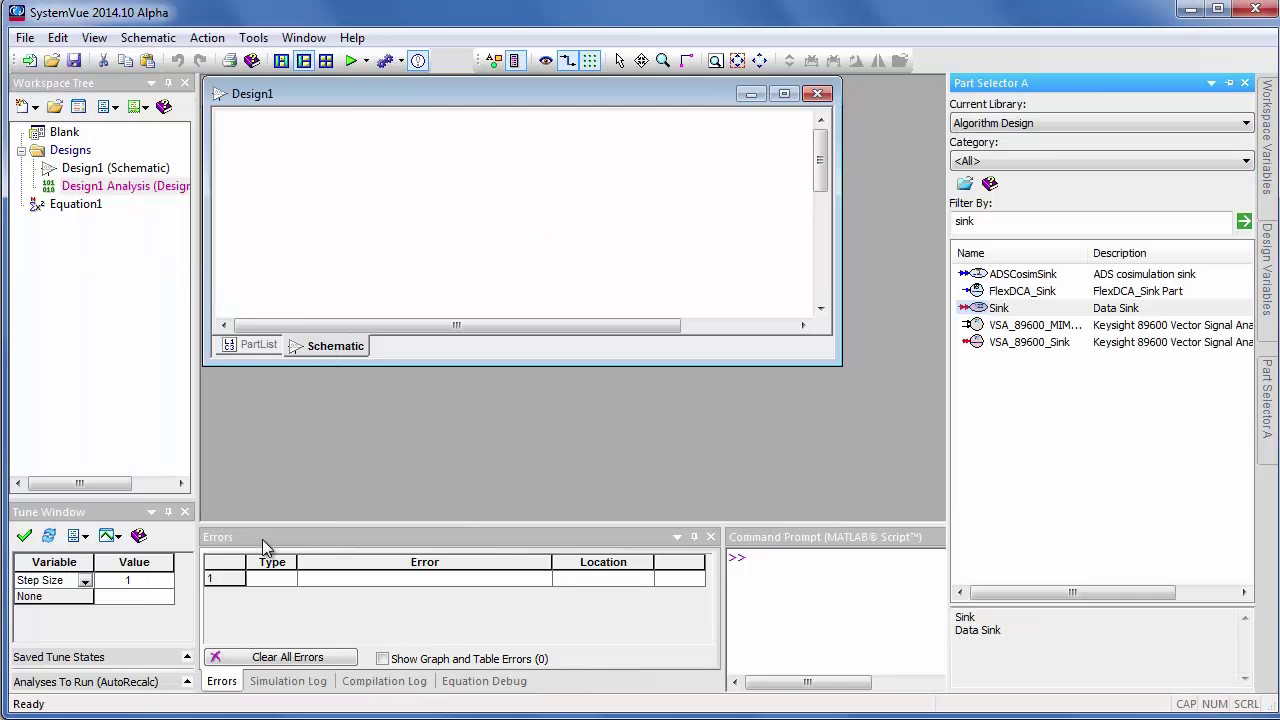
pyautogui.press('Tab')
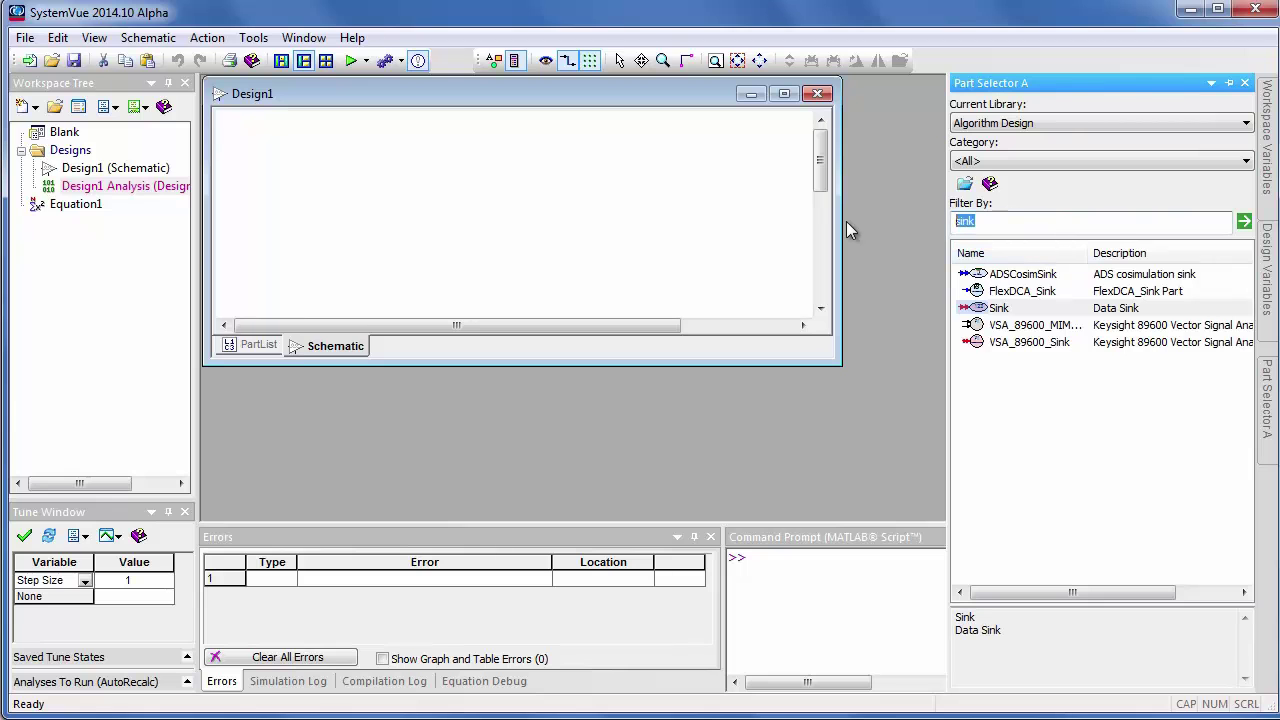
pyautogui.press('BackSpace')
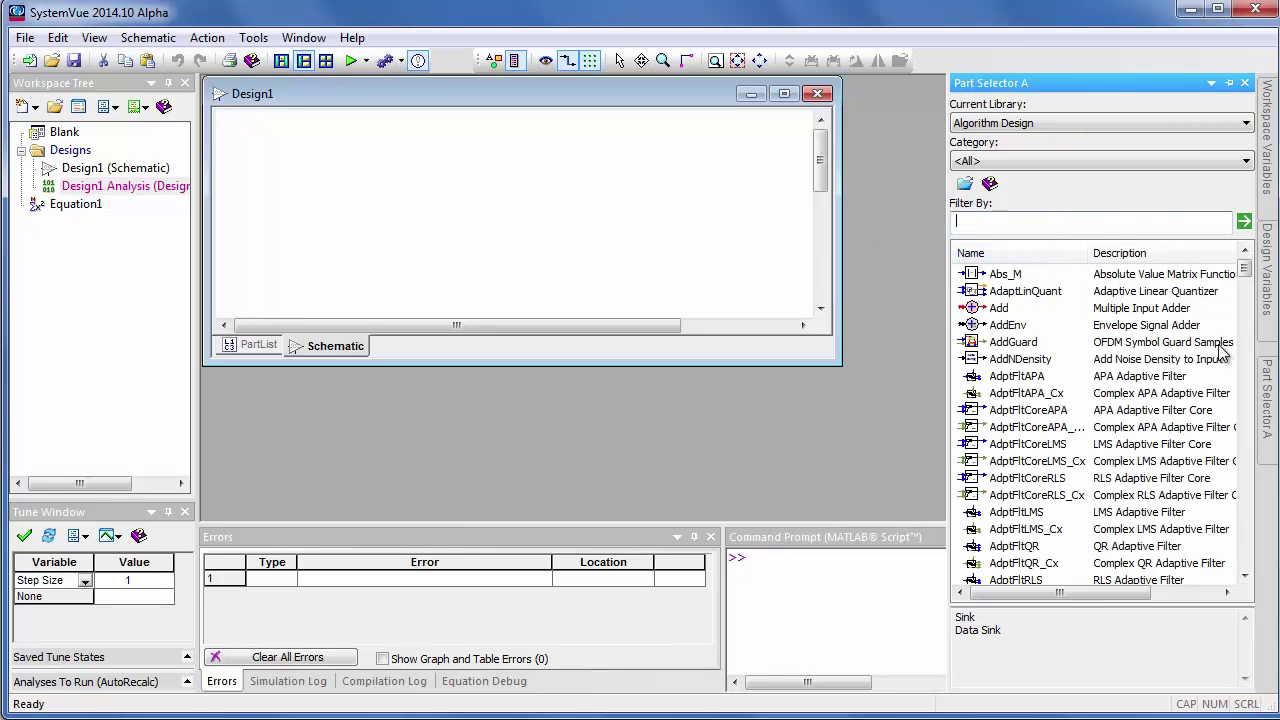
pyautogui.moveTo(1248, 278); pyautogui.dragTo(1260, 232)
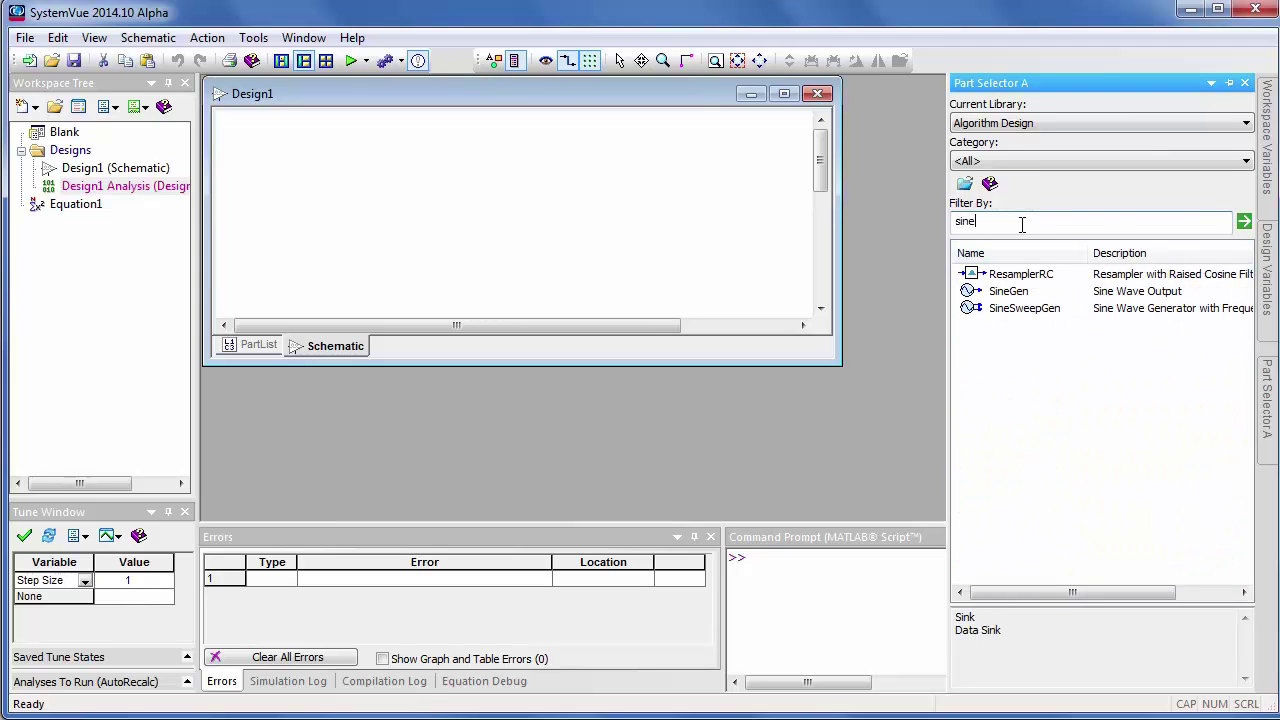
pyautogui.moveTo(1008, 291); pyautogui.dragTo(285, 185)
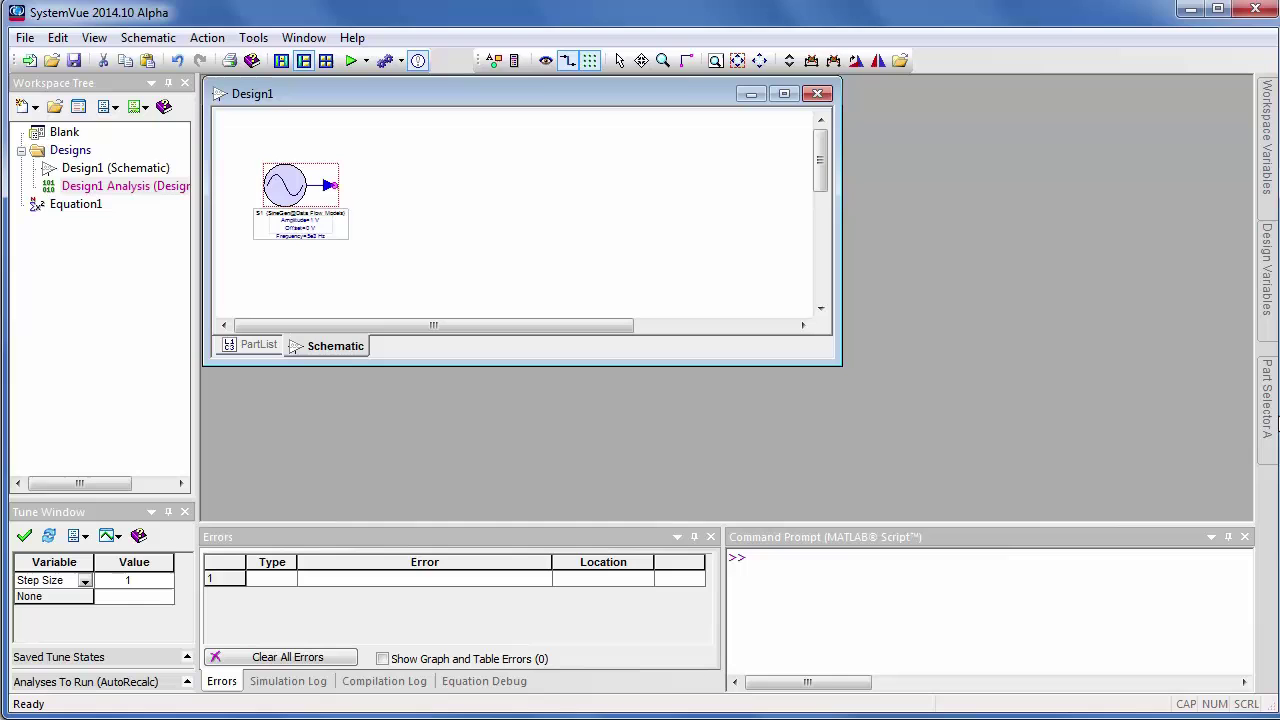
# Filter the parts for 'sink' and place a Sink part right of SineGen.
pyautogui.moveTo(1266, 416)
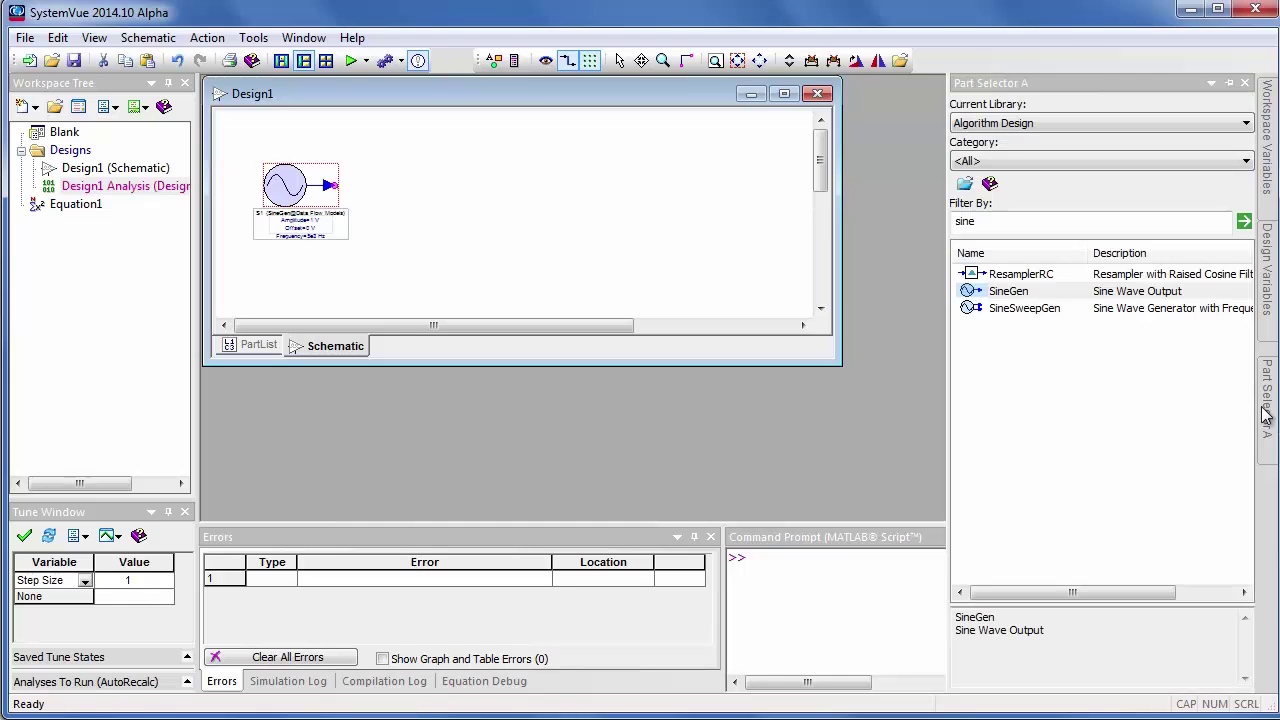
pyautogui.click(1014, 221)
pyautogui.write('sink')
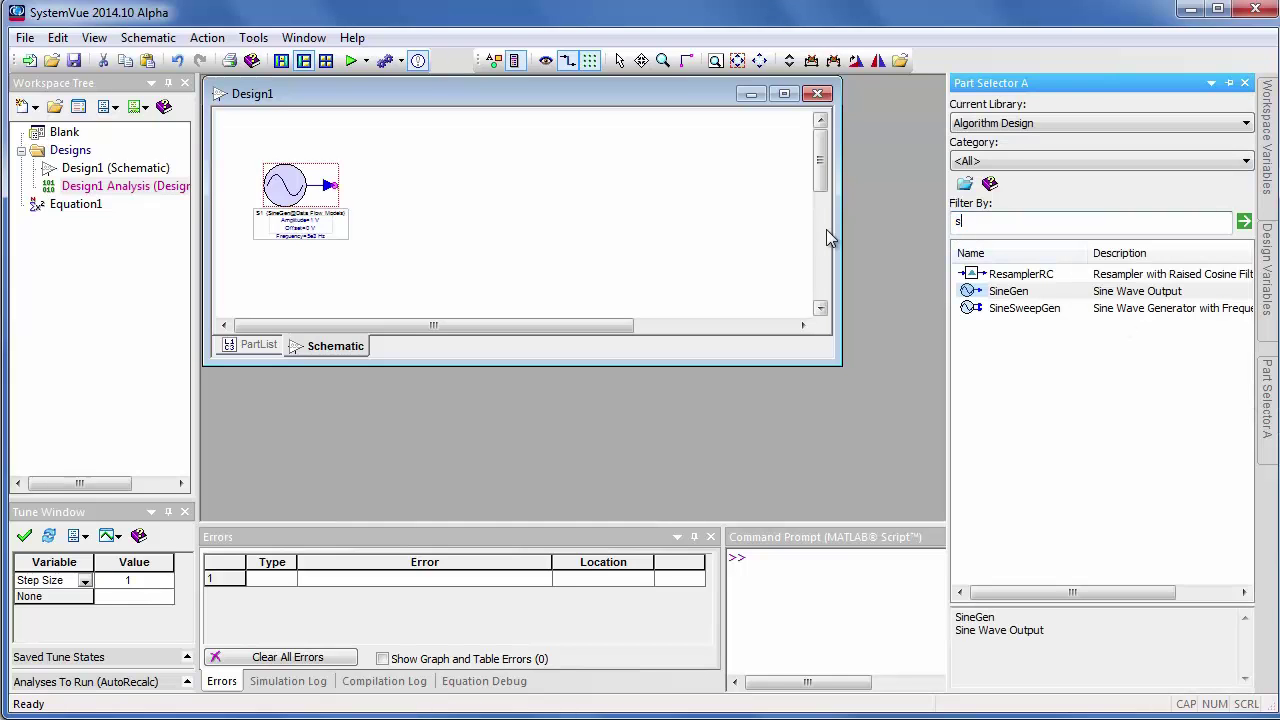
pyautogui.click(999, 308)
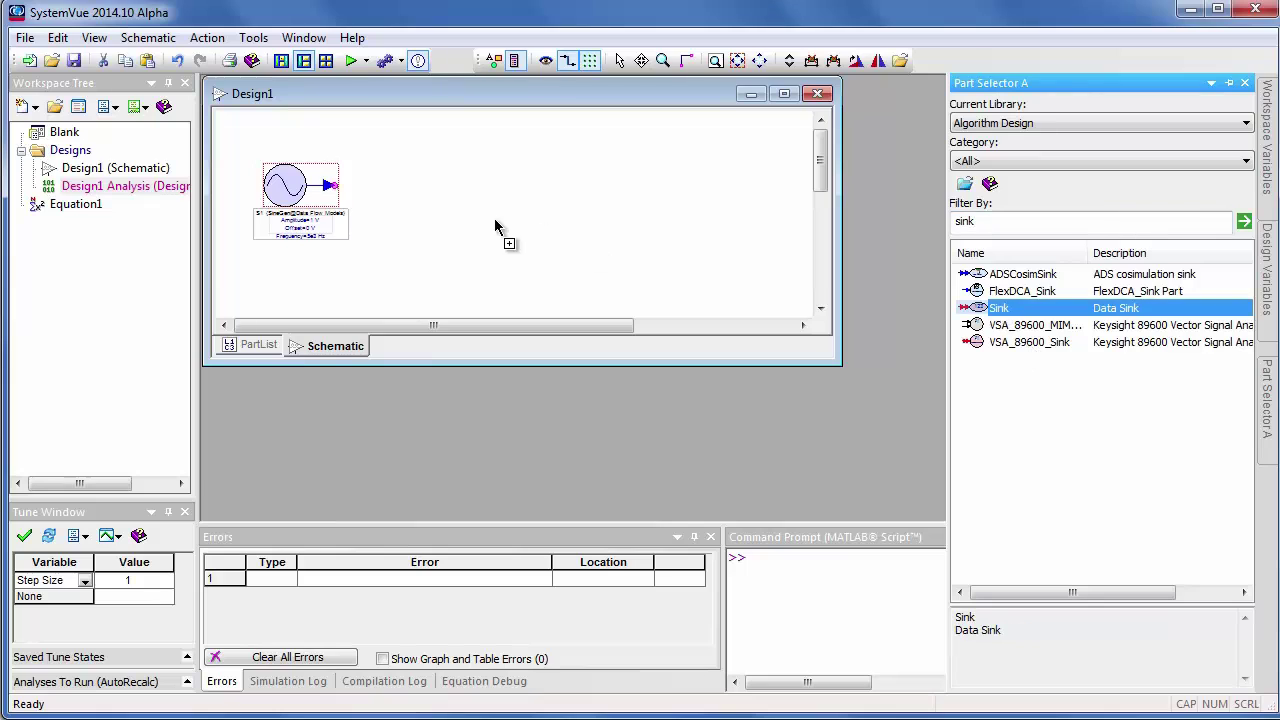
pyautogui.click(440, 196)
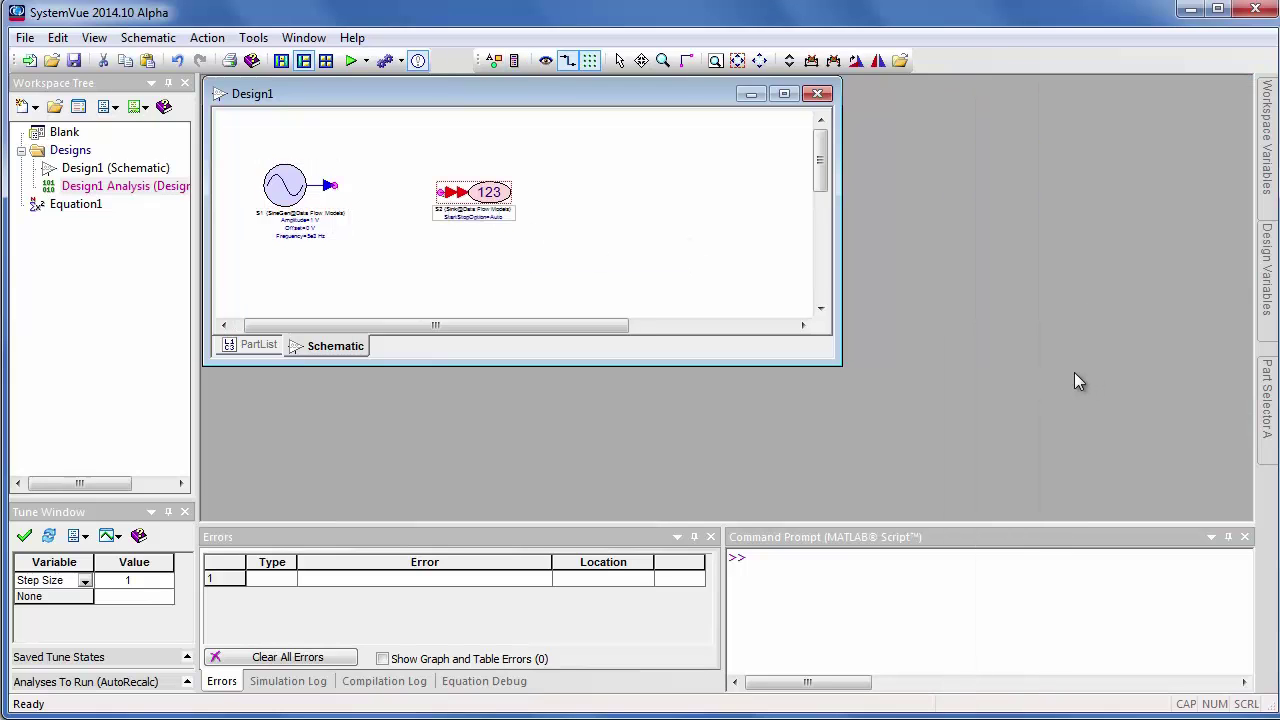
# Maximize the Design1 schematic, zoom to fit, and reposition the Sink to the right.
pyautogui.click(784, 93)
pyautogui.hotkey('ctrl', 'e')
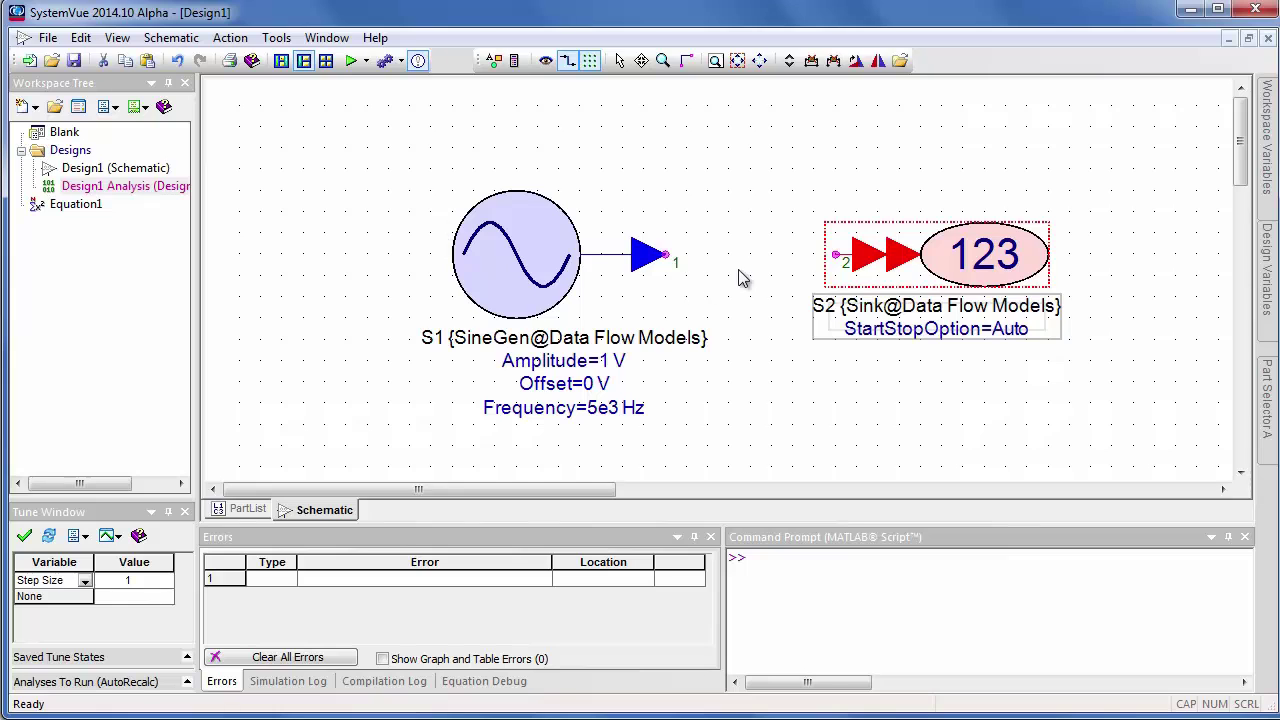
pyautogui.moveTo(910, 258); pyautogui.dragTo(933, 270)
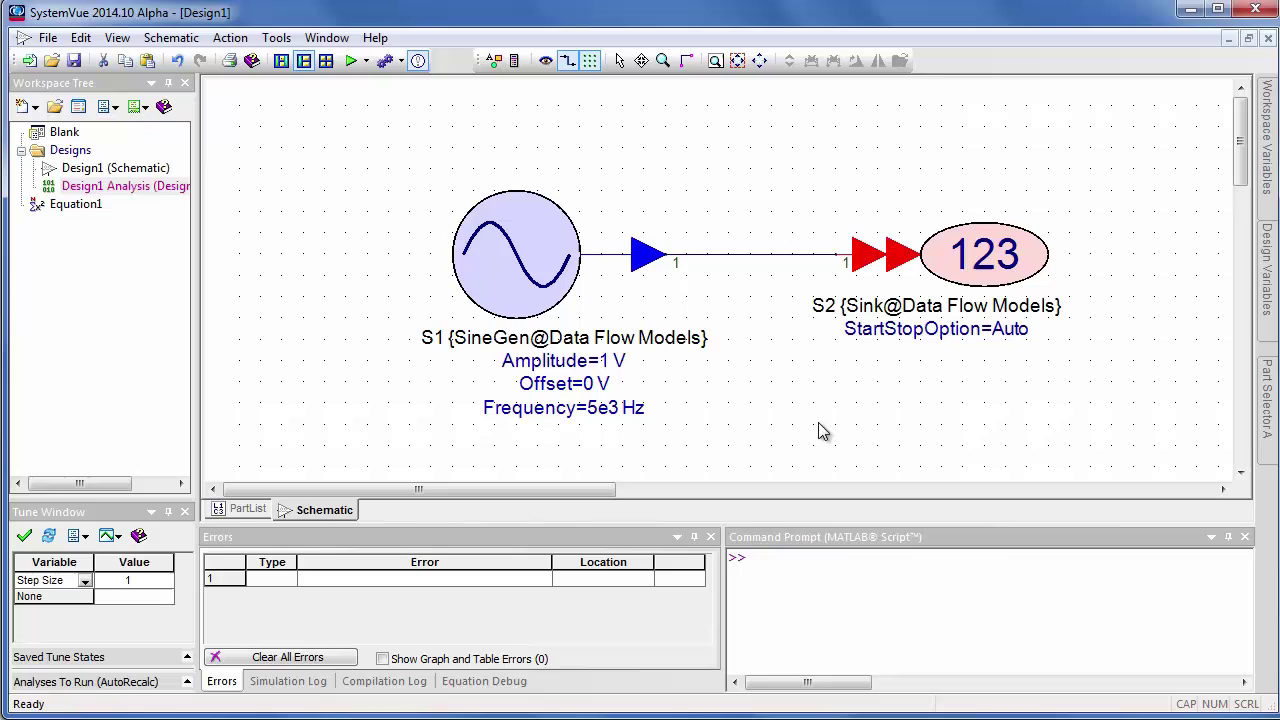
pyautogui.click(684, 285)
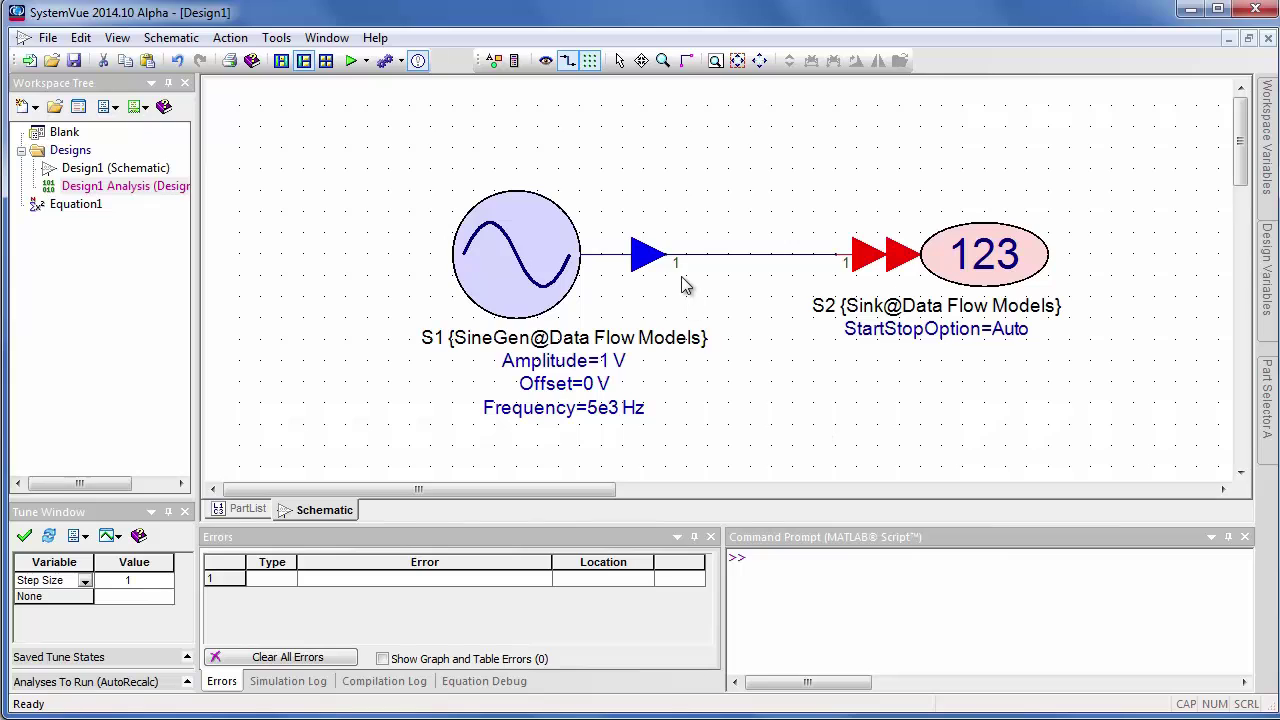
# Delete the stray wire and wire SineGen S1's output to Sink S2's input.
pyautogui.click(760, 258)
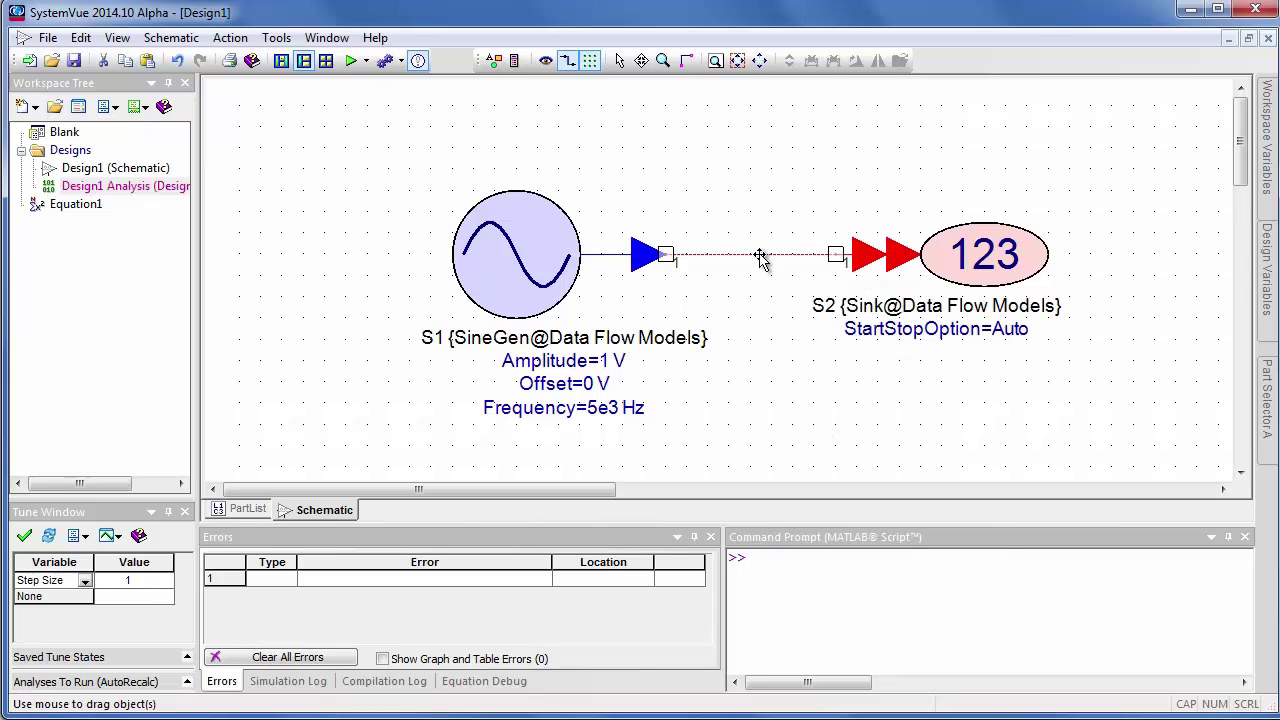
pyautogui.press('Delete')
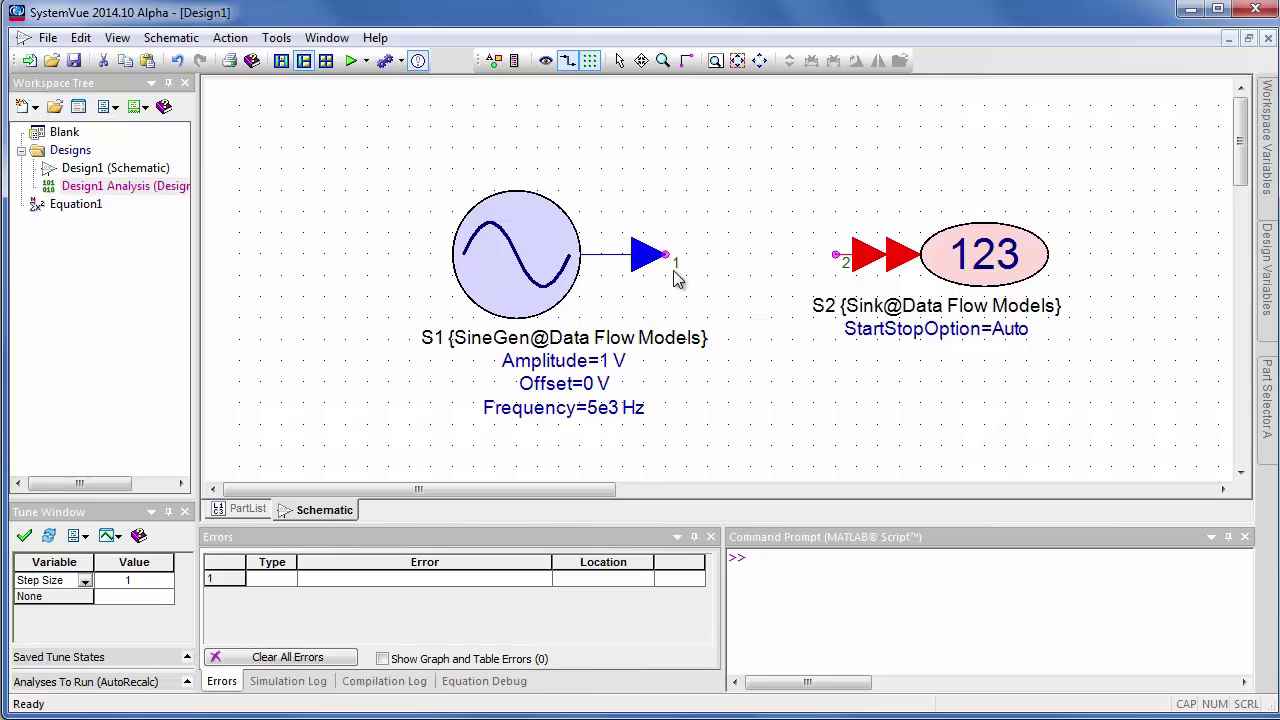
pyautogui.moveTo(671, 263)
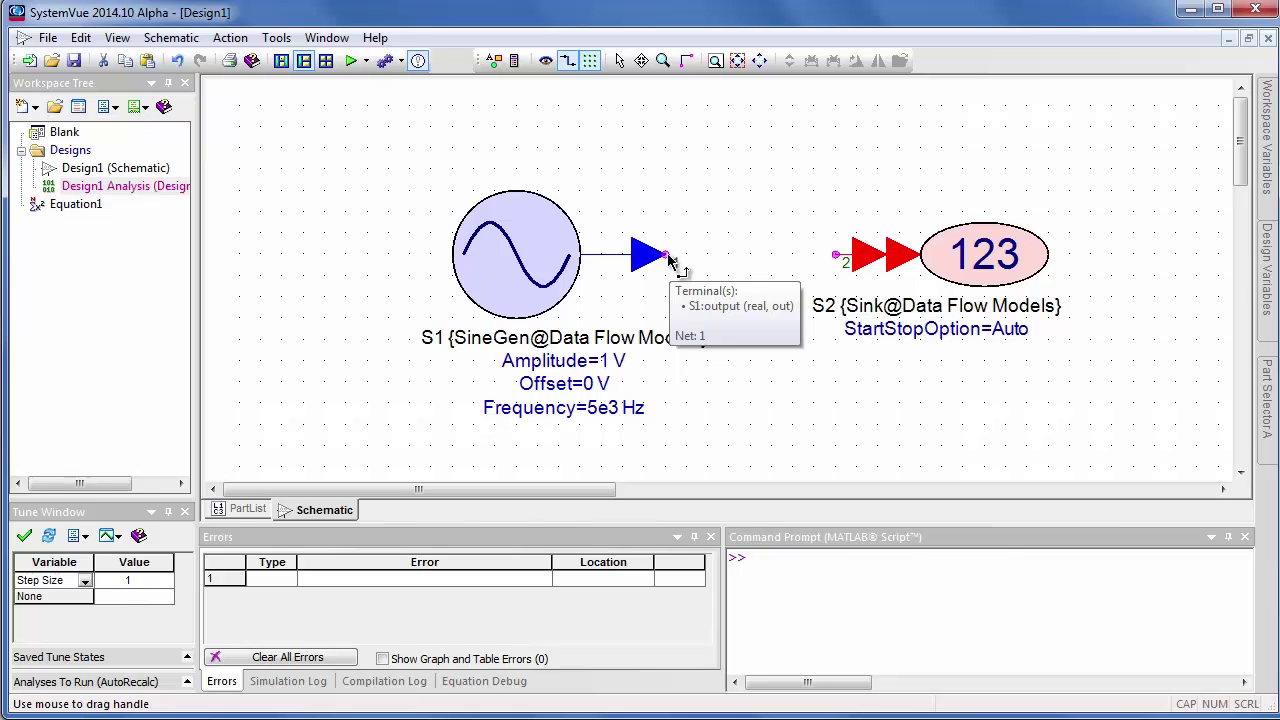
pyautogui.moveTo(671, 263); pyautogui.dragTo(836, 256)
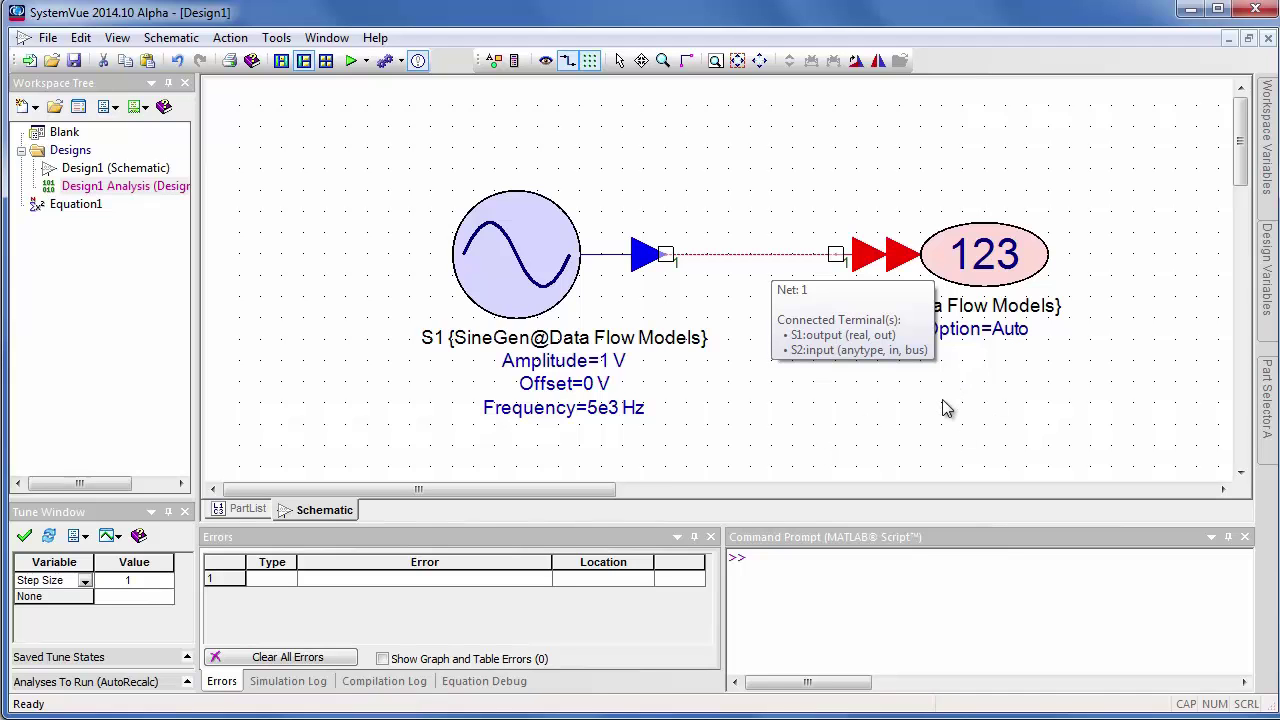
# Change sink S2's designator to MySink in its Properties dialog.
pyautogui.doubleClick(985, 256)
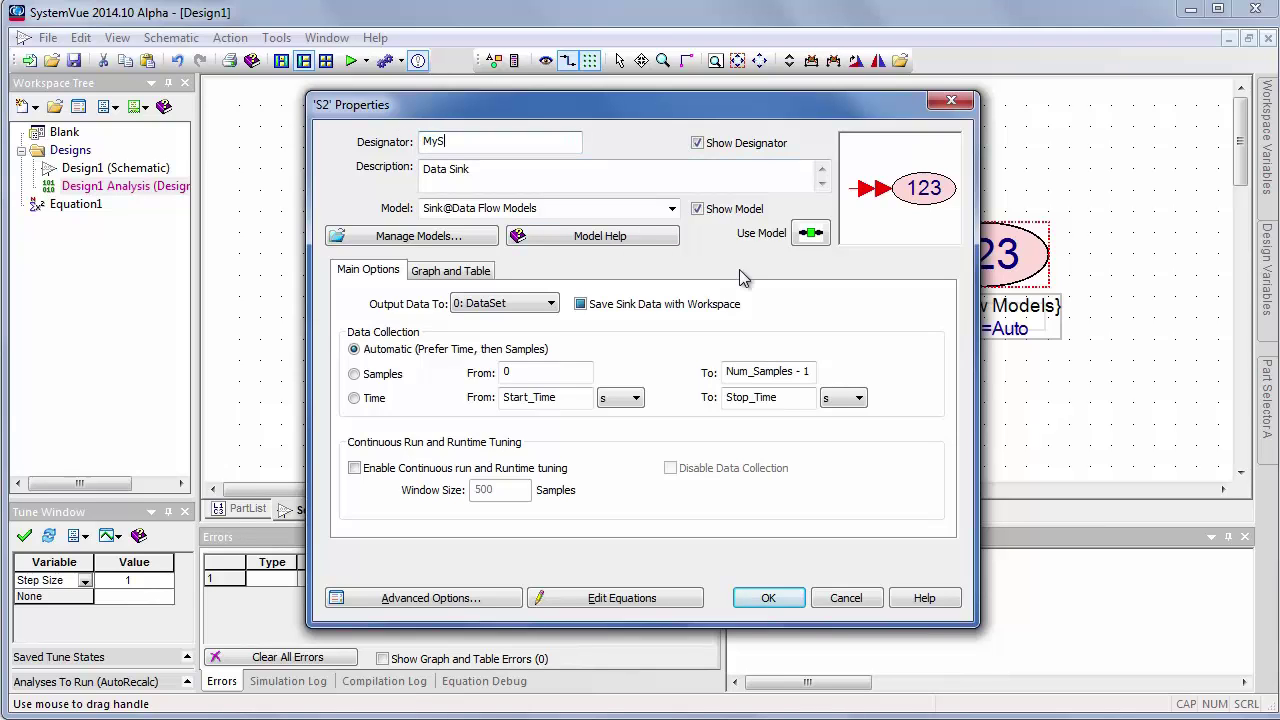
pyautogui.write('MySink')
pyautogui.click(767, 600)
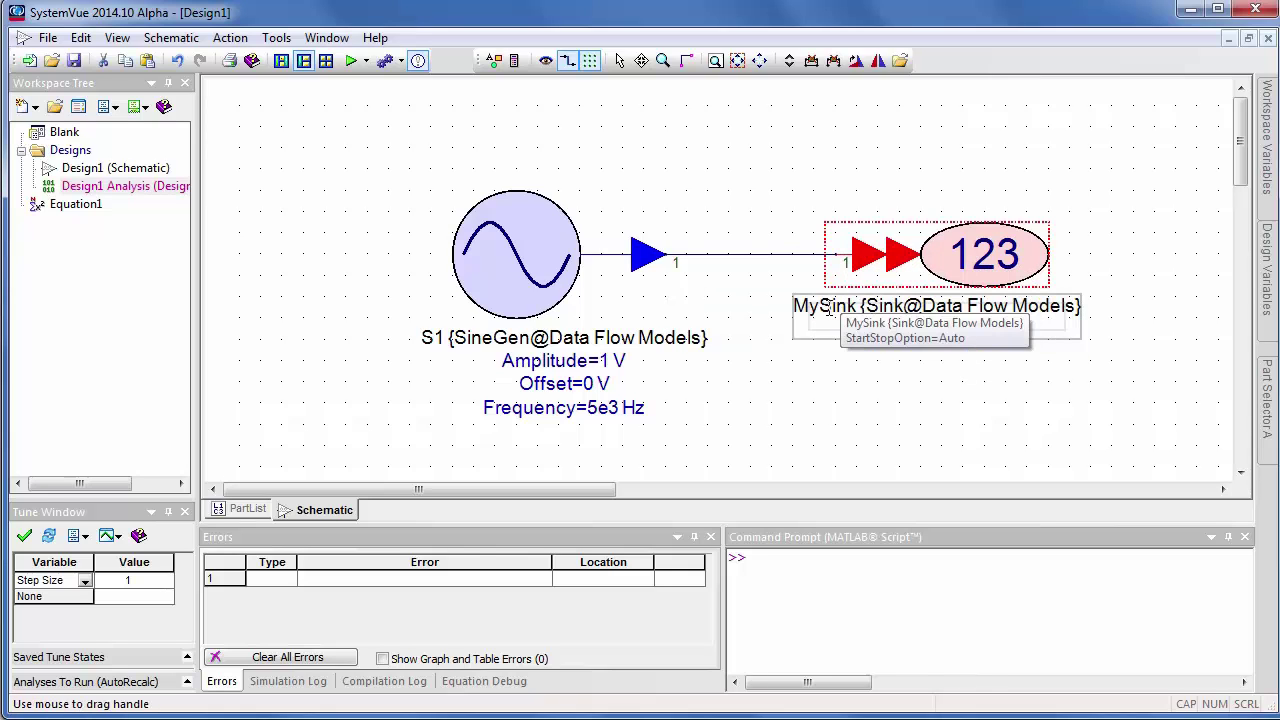
# Rename the Design1 Analysis to MyDFcontroller on Design1, saving to dataset MyFirstDataset.
pyautogui.doubleClick(83, 187)
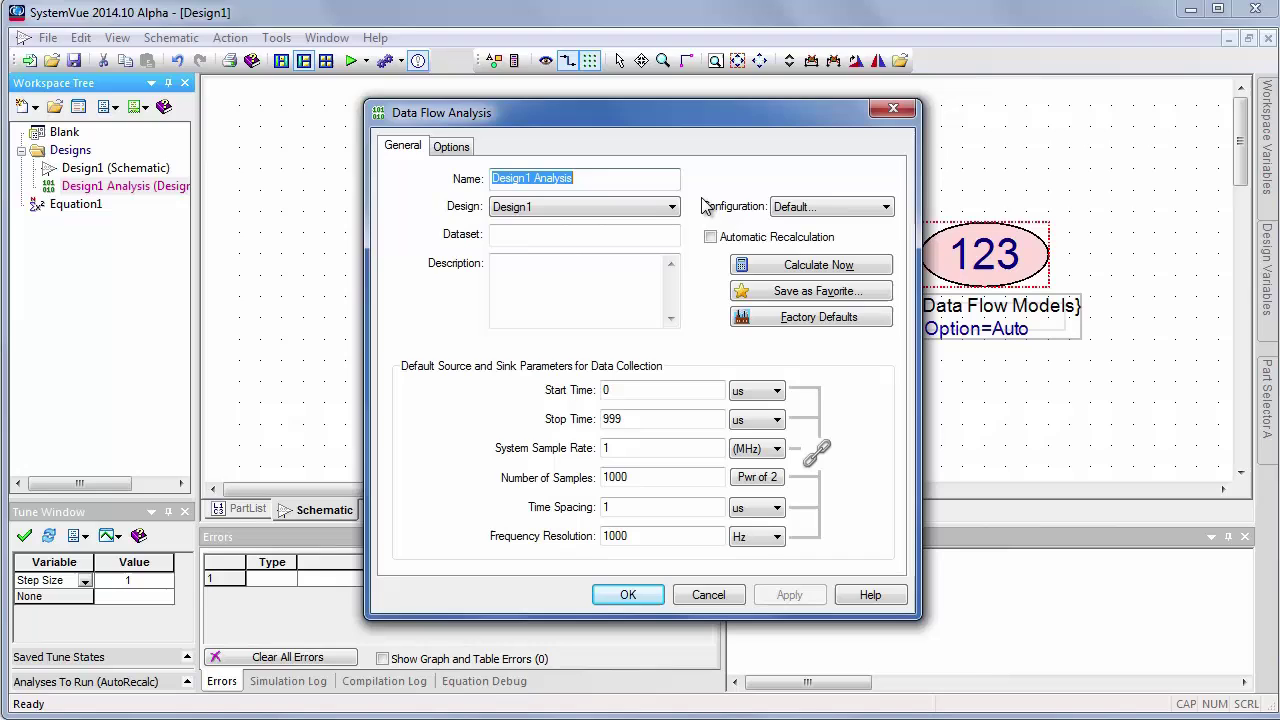
pyautogui.write('My')
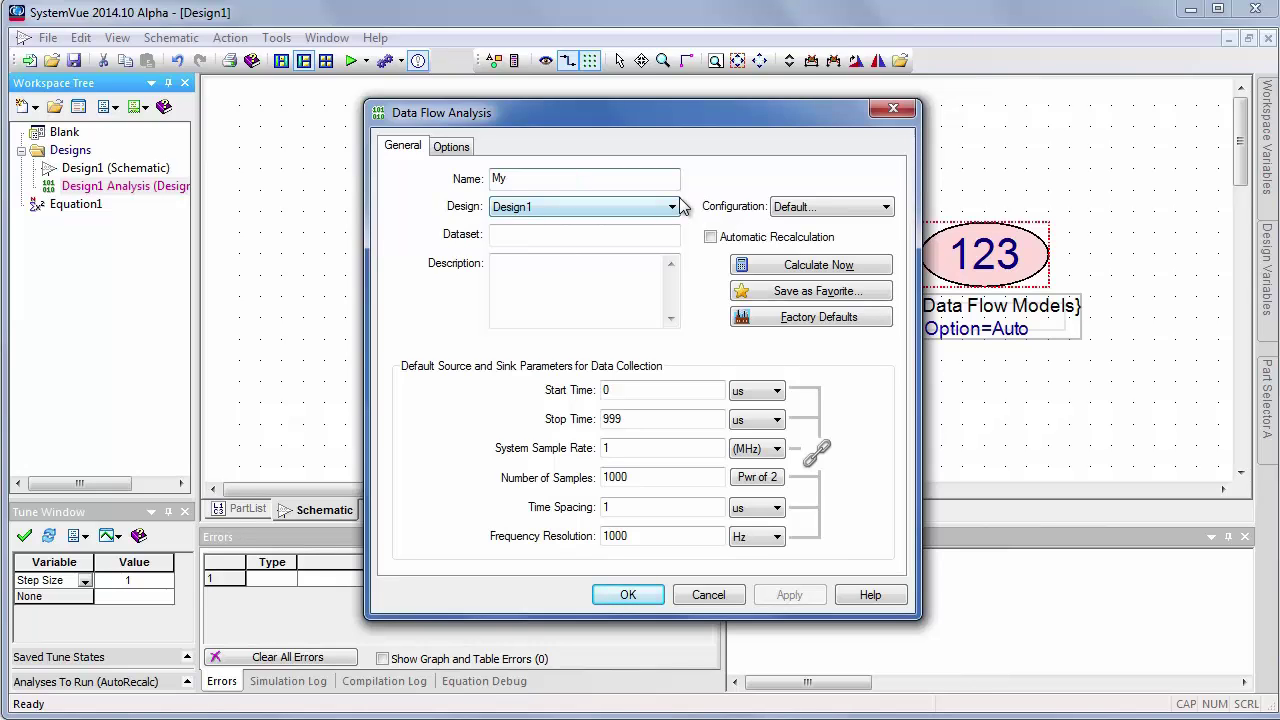
pyautogui.write('DFcontroller')
pyautogui.click(529, 208)
pyautogui.click(530, 225)
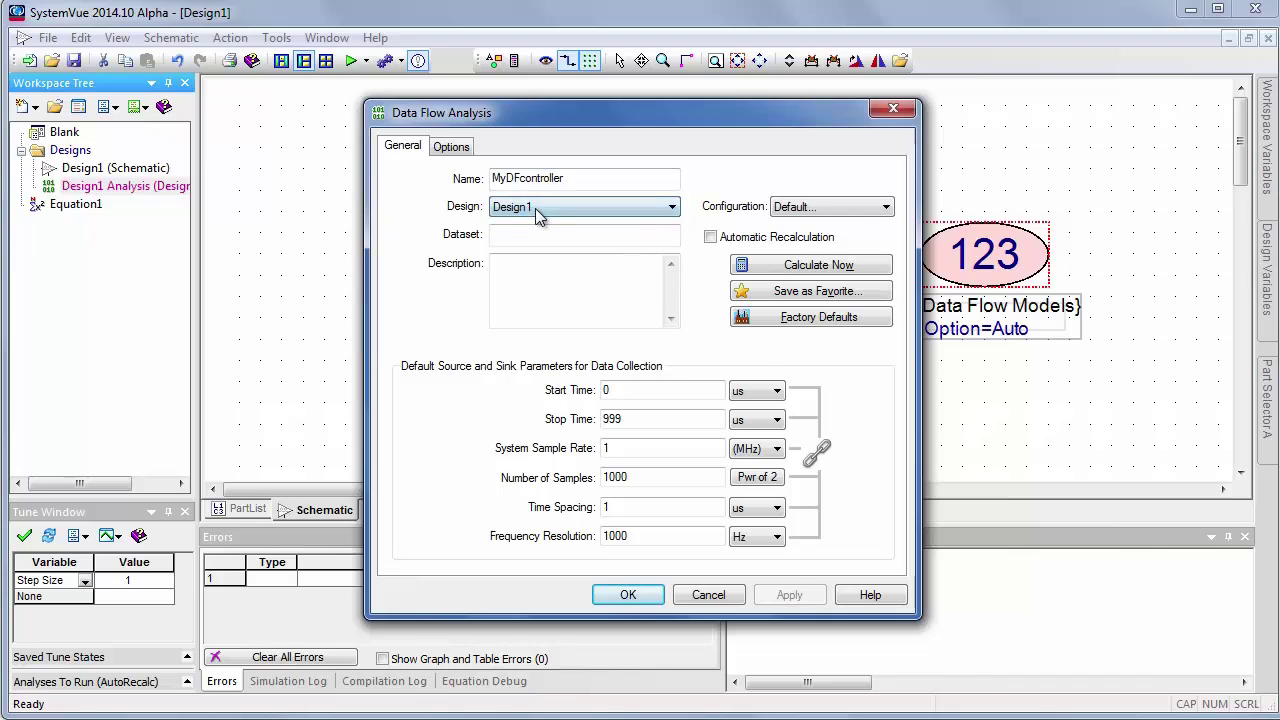
pyautogui.click(535, 208)
pyautogui.click(535, 208)
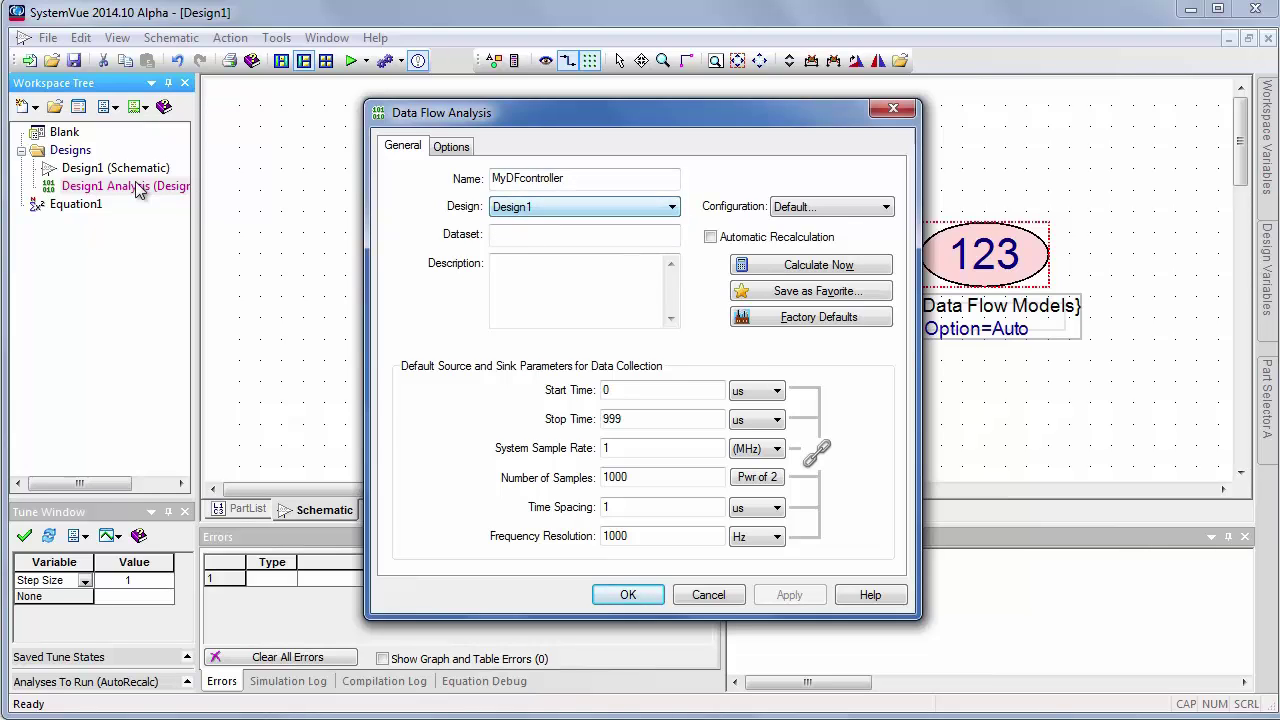
pyautogui.click(527, 238)
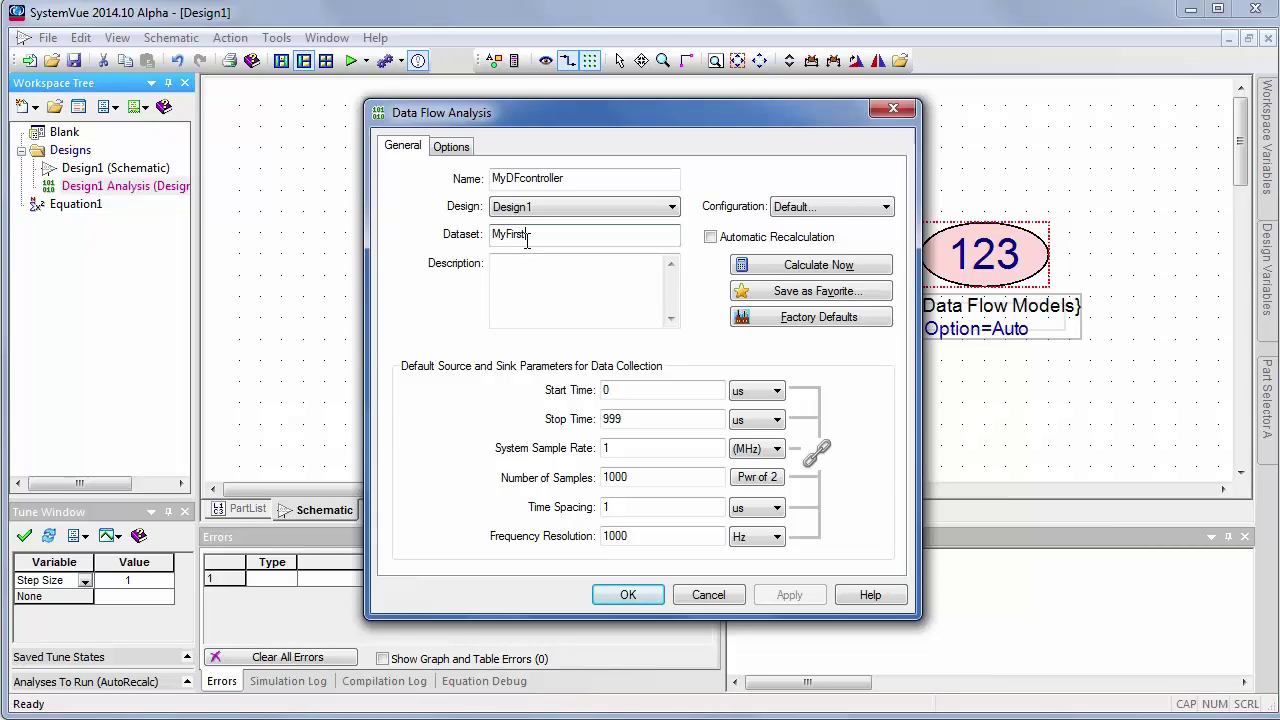
pyautogui.write('MyFirstDataset')
# Set the stop time to 99 us, run the analysis, and open MyFirstDataset.
pyautogui.click(663, 416)
pyautogui.press('BackSpace')
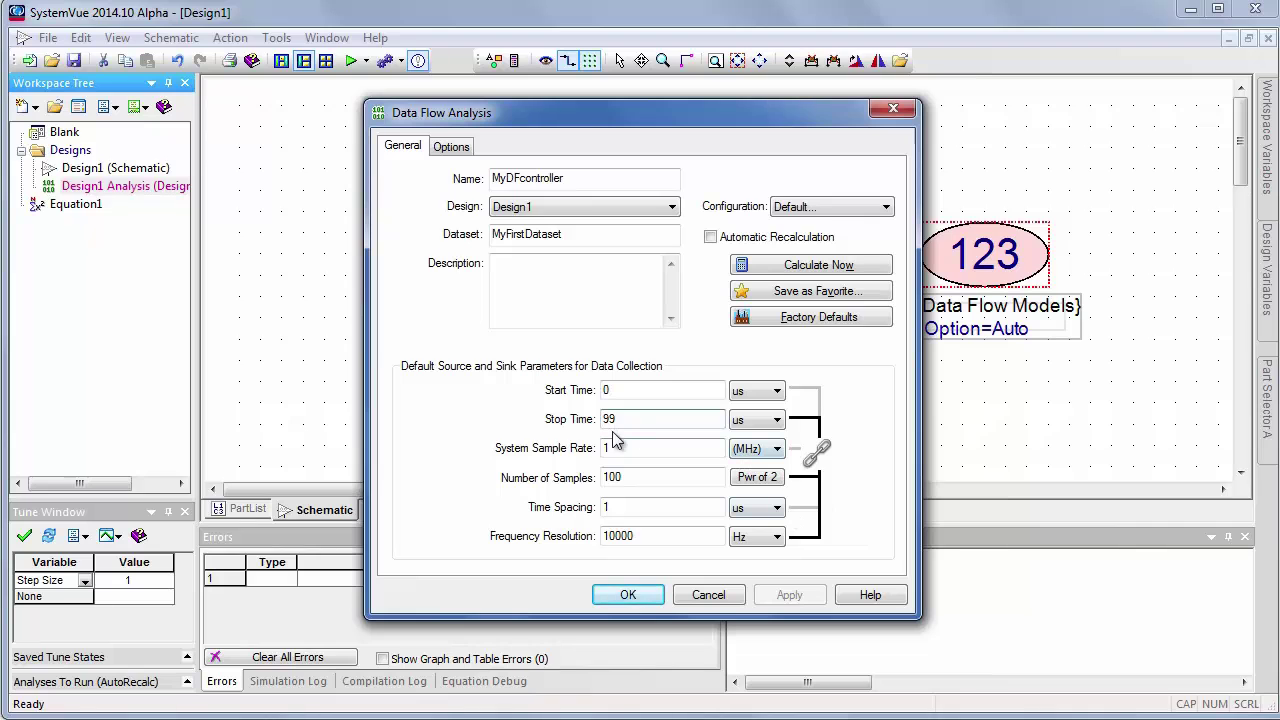
pyautogui.click(812, 266)
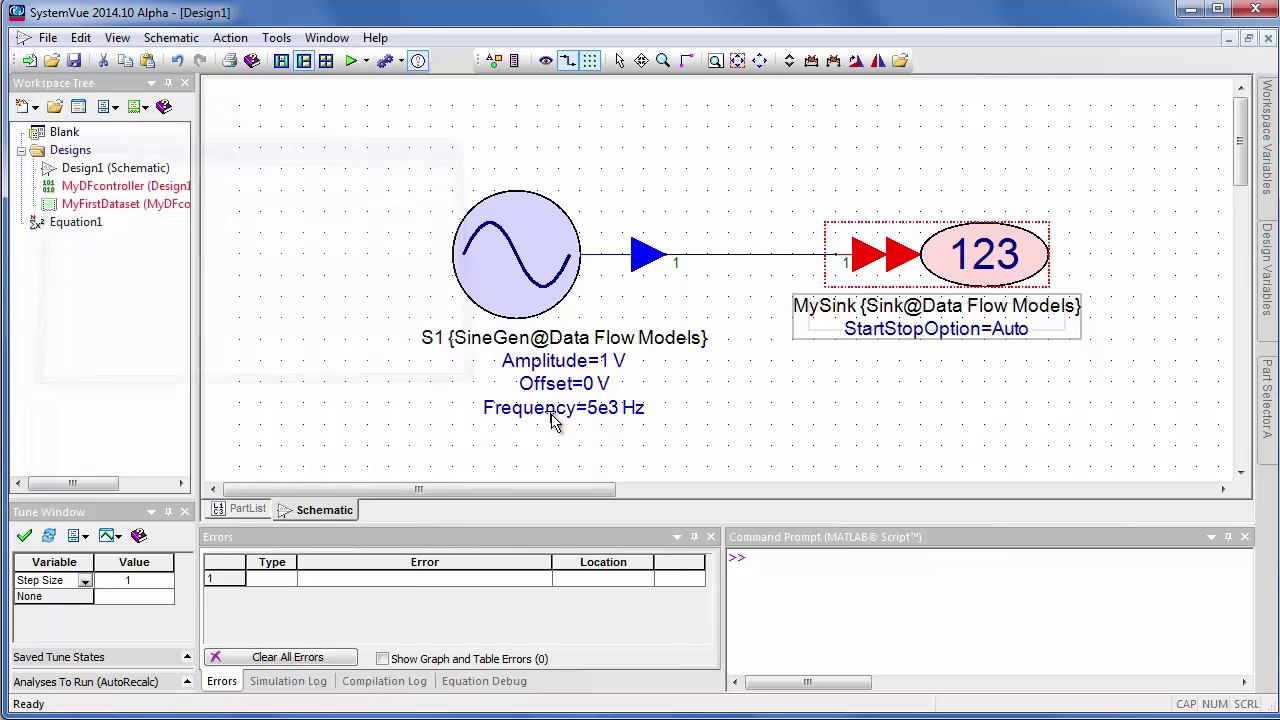
pyautogui.doubleClick(85, 205)
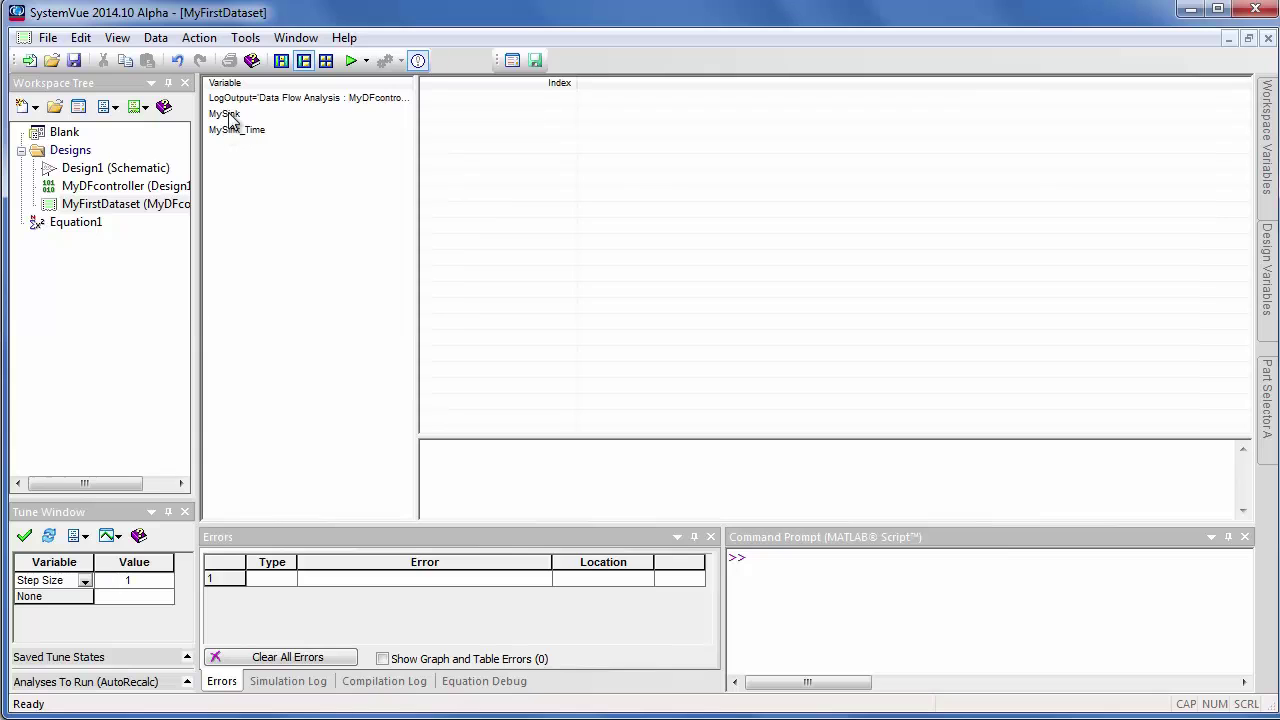
# Display MySink's values in MyFirstDataset and plot them in a new MyFirstDataset_MySink graph.
pyautogui.click(226, 114)
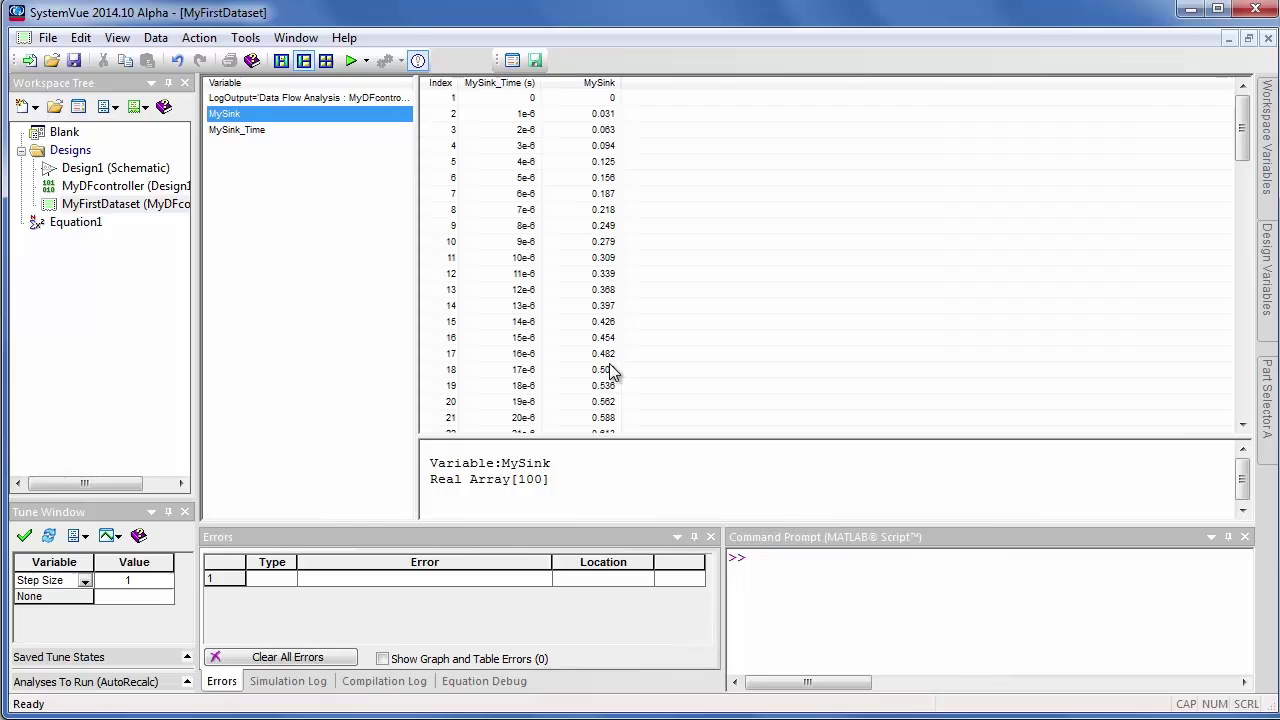
pyautogui.click(755, 660)
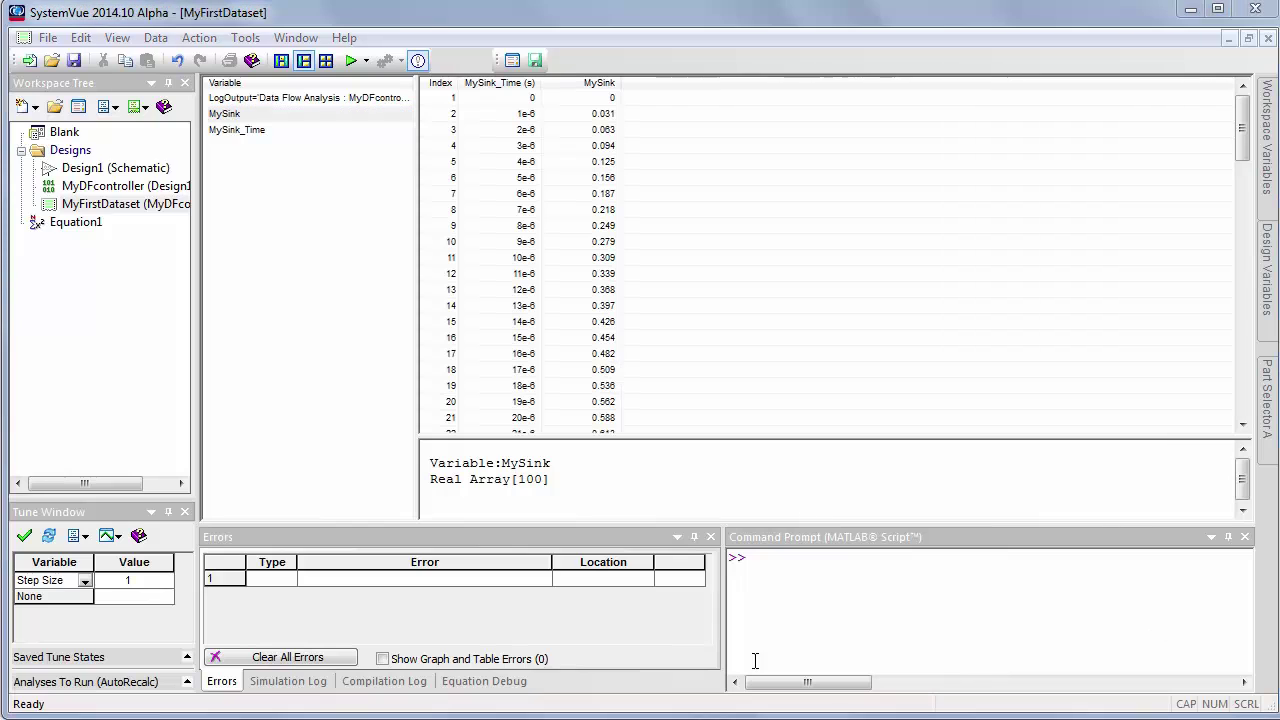
pyautogui.rightClick(230, 115)
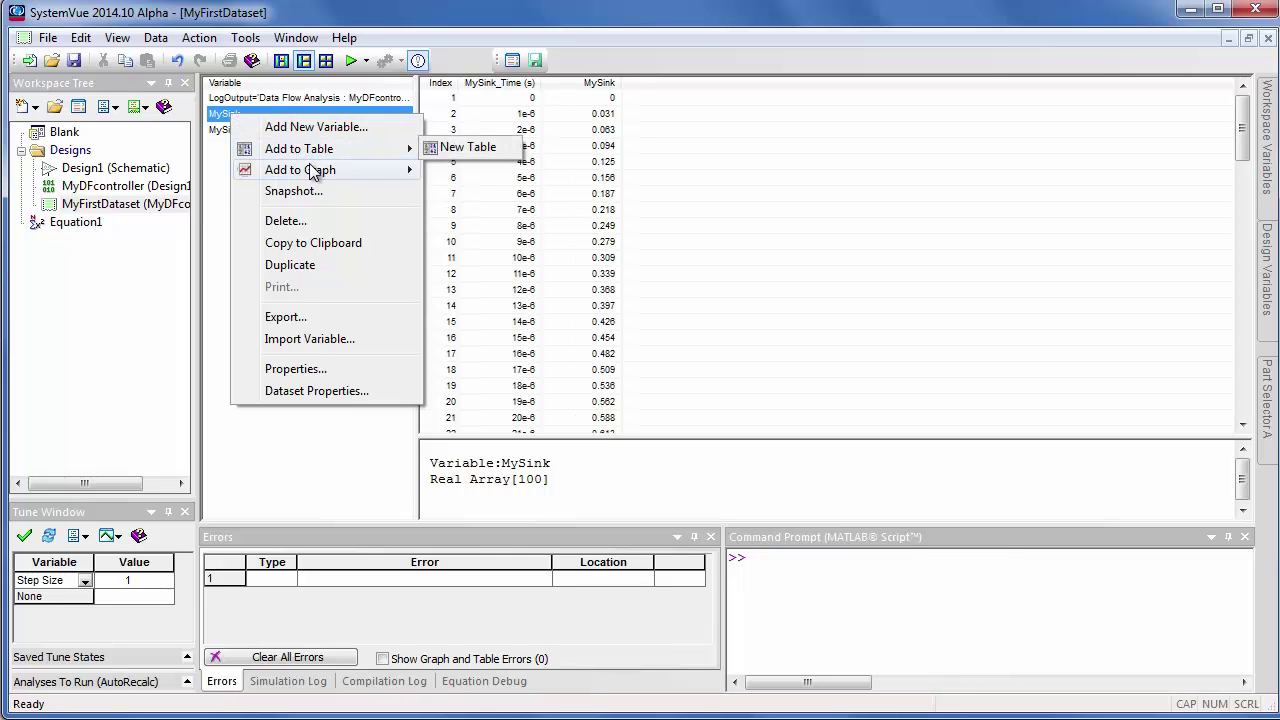
pyautogui.moveTo(313, 170)
pyautogui.click(500, 171)
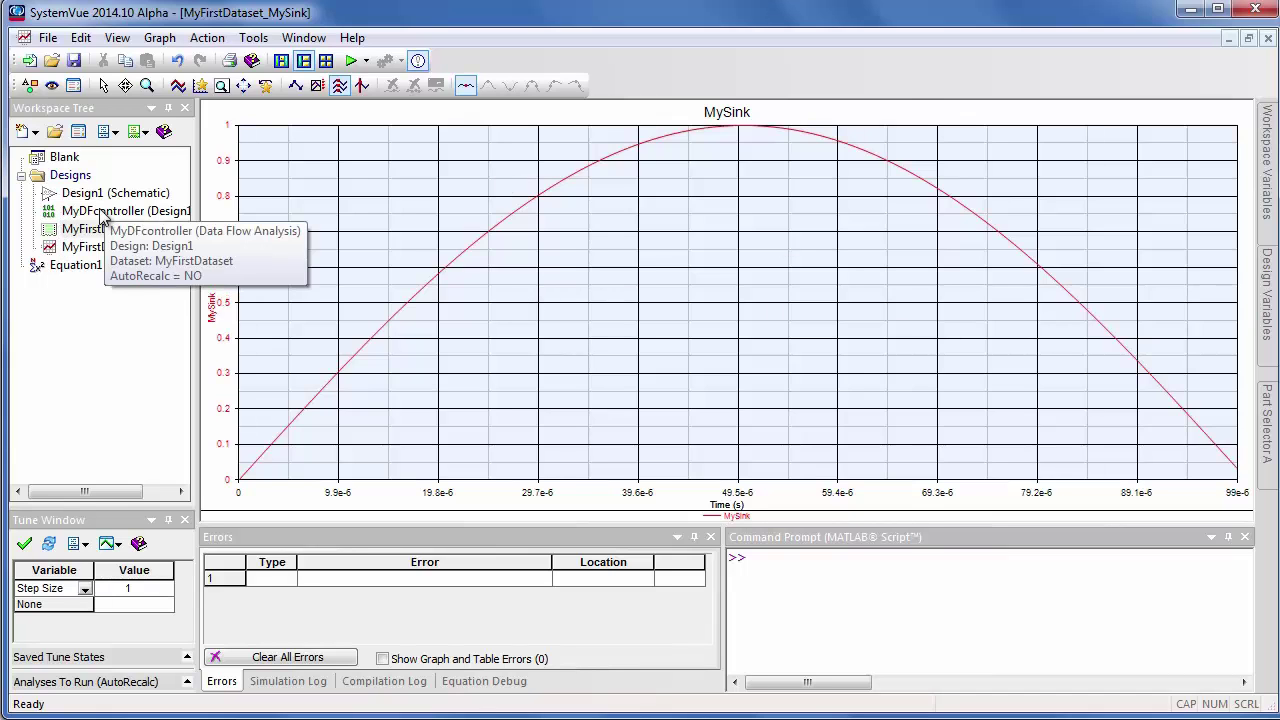
# Change MyDFcontroller's stop time to 999 us and rerun for 1000 samples.
pyautogui.doubleClick(140, 213)
pyautogui.click(634, 420)
pyautogui.write('999')
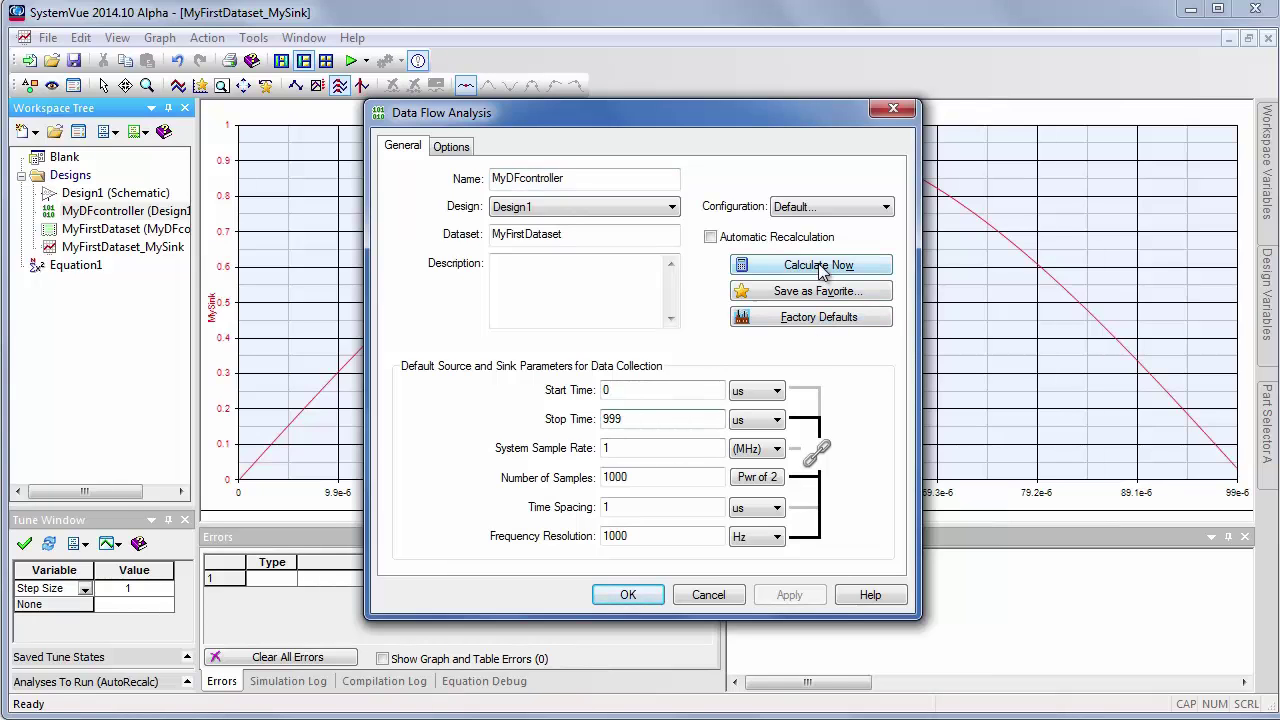
pyautogui.click(818, 265)
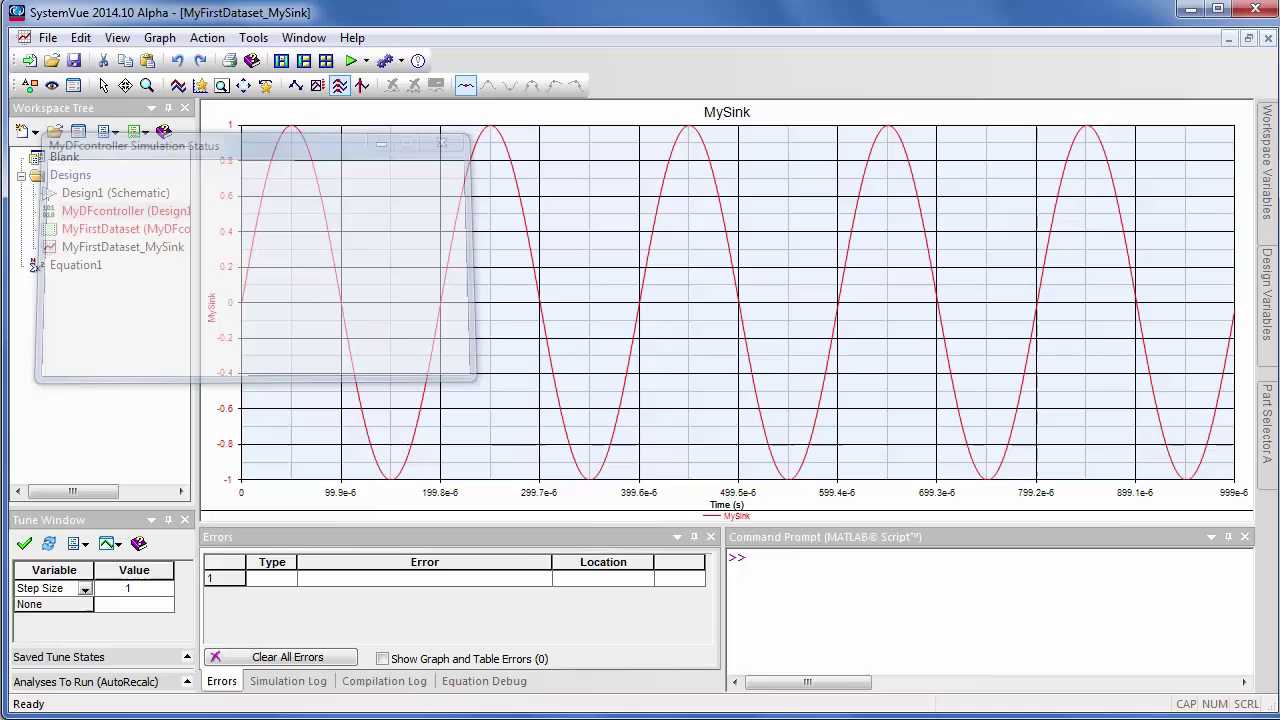
# Delete the MyFirstDataset_MySink graph, confirming the removal.
pyautogui.click(105, 248)
pyautogui.press('Delete')
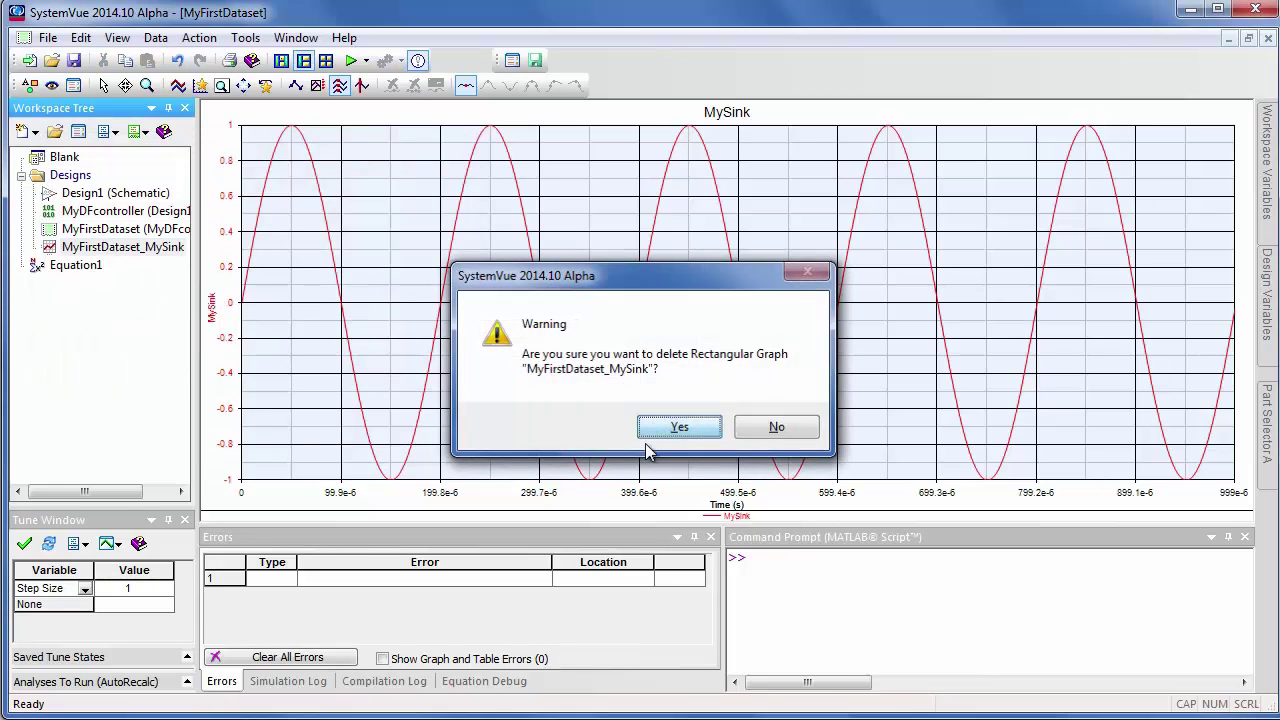
pyautogui.click(655, 427)
pyautogui.click(35, 106)
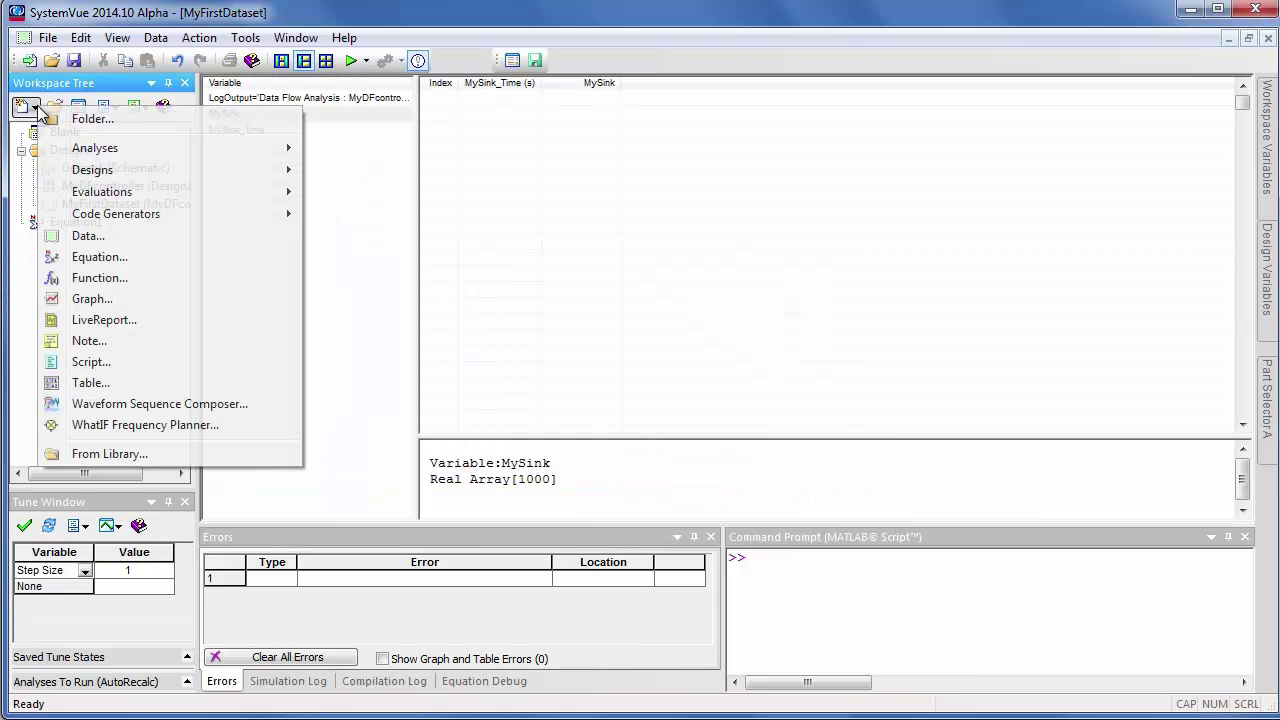
# Create Graph1 as a Time series of MySink from MyFirstDataset with default axis properties.
pyautogui.click(93, 300)
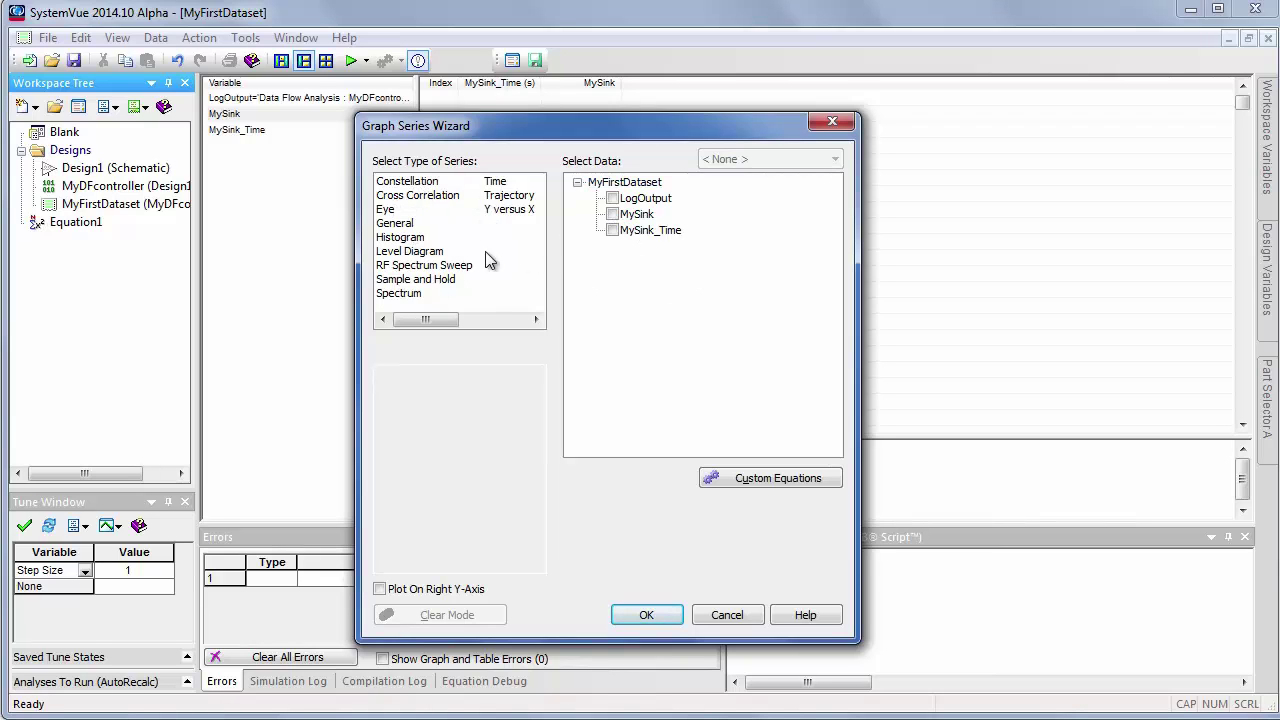
pyautogui.click(503, 186)
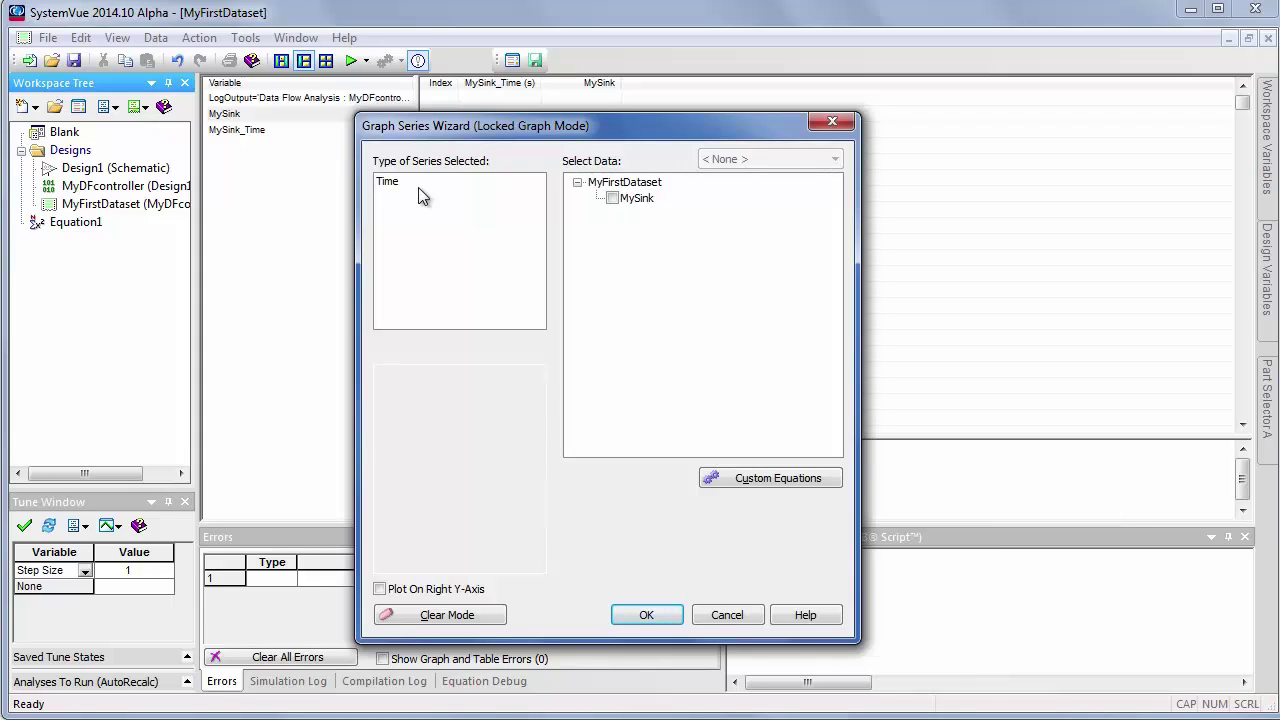
pyautogui.click(612, 198)
pyautogui.click(663, 608)
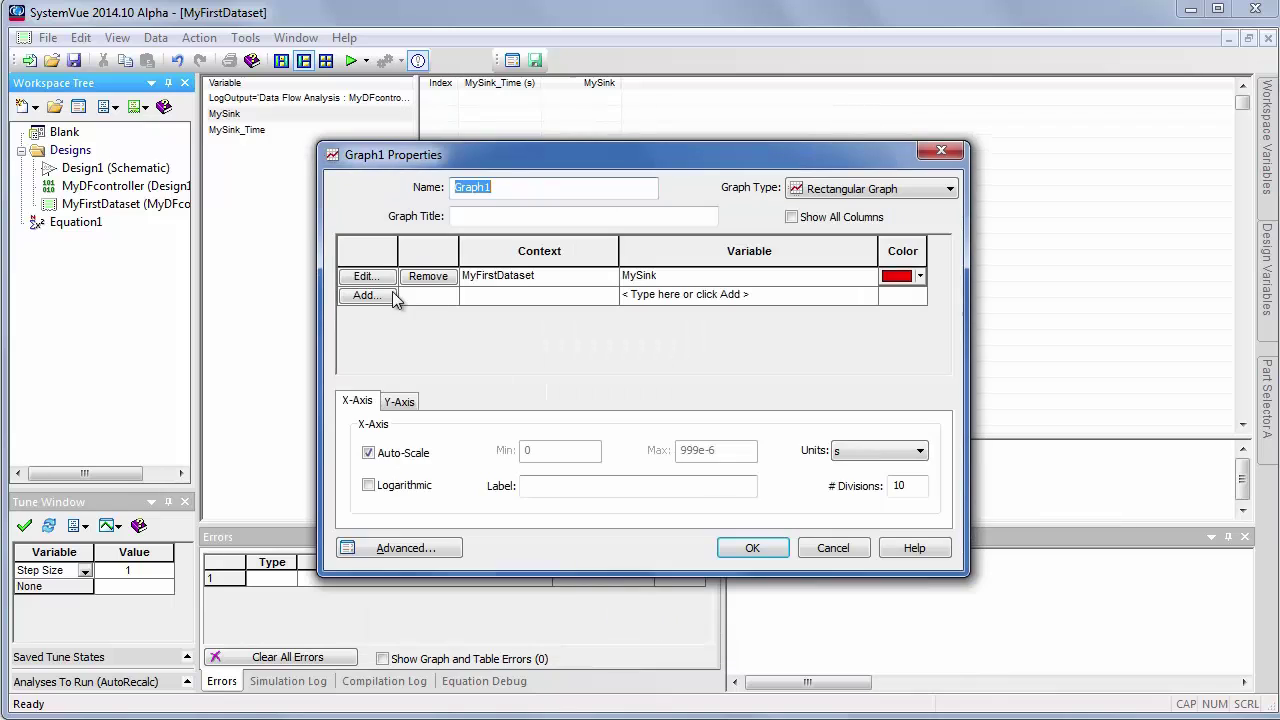
pyautogui.click(408, 409)
pyautogui.click(359, 404)
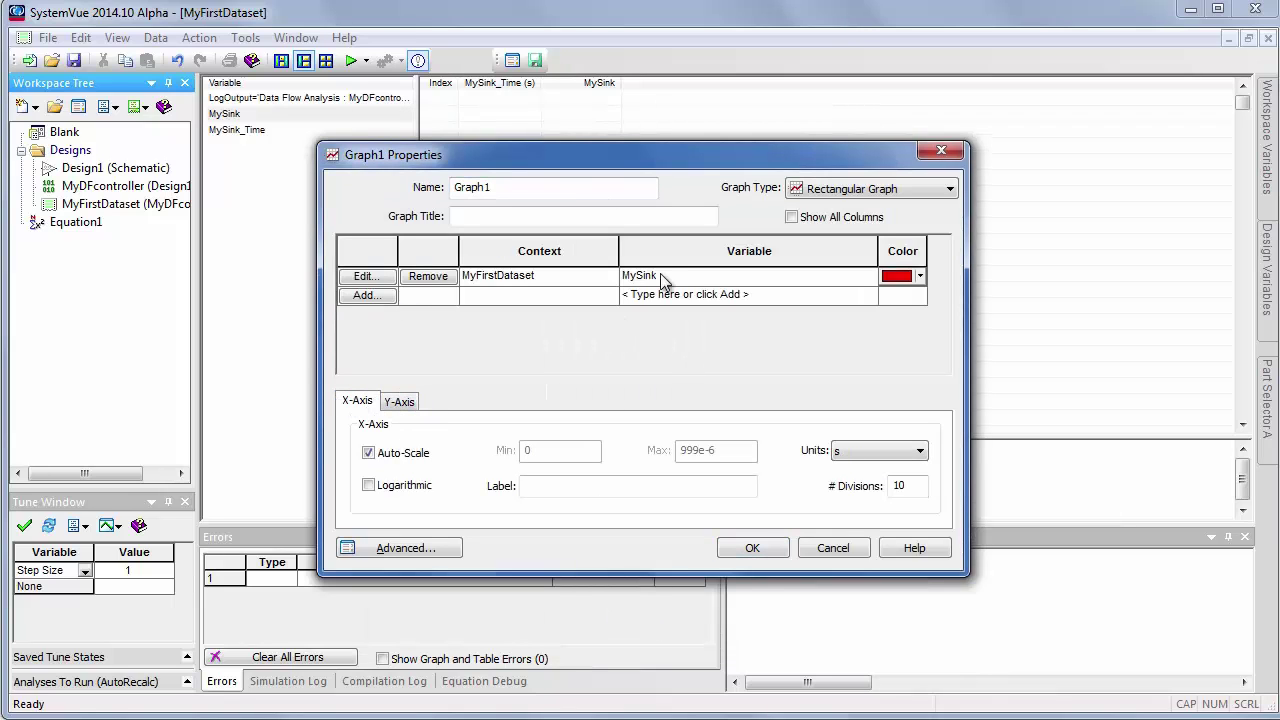
pyautogui.click(754, 548)
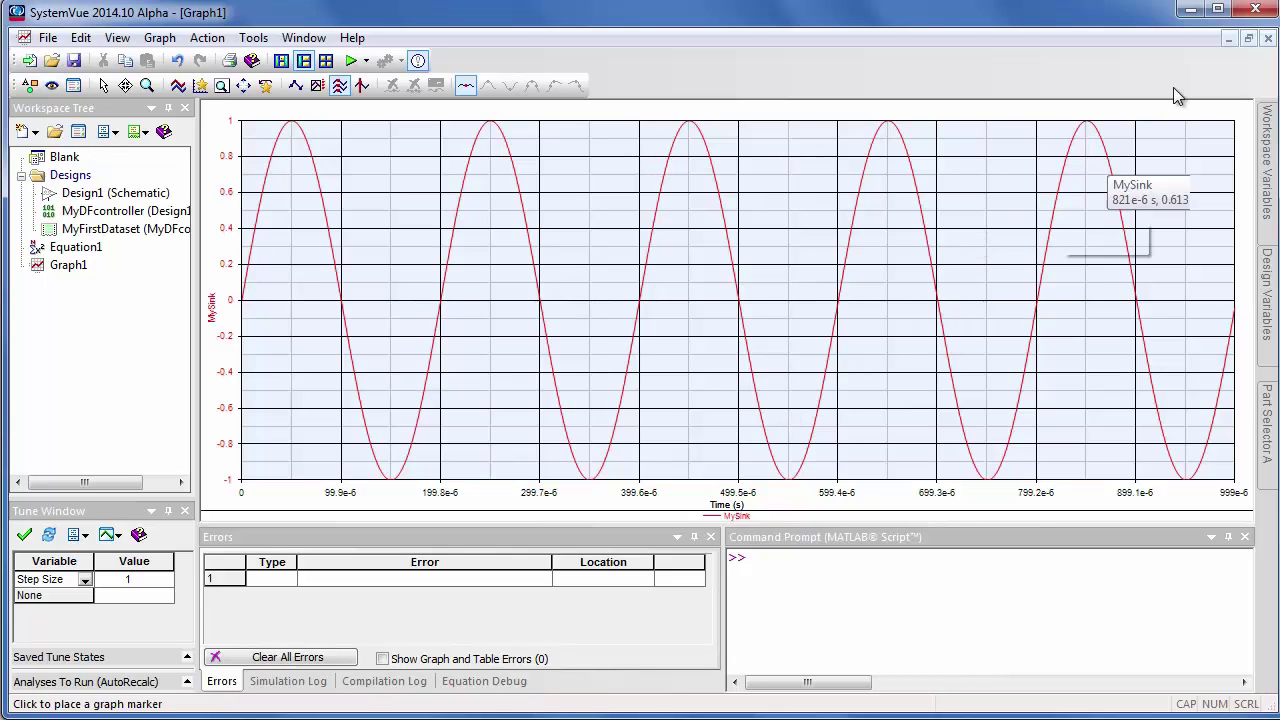
# Restore Graph1, tile the windows horizontally then vertically, and briefly maximize Design1.
pyautogui.click(1249, 38)
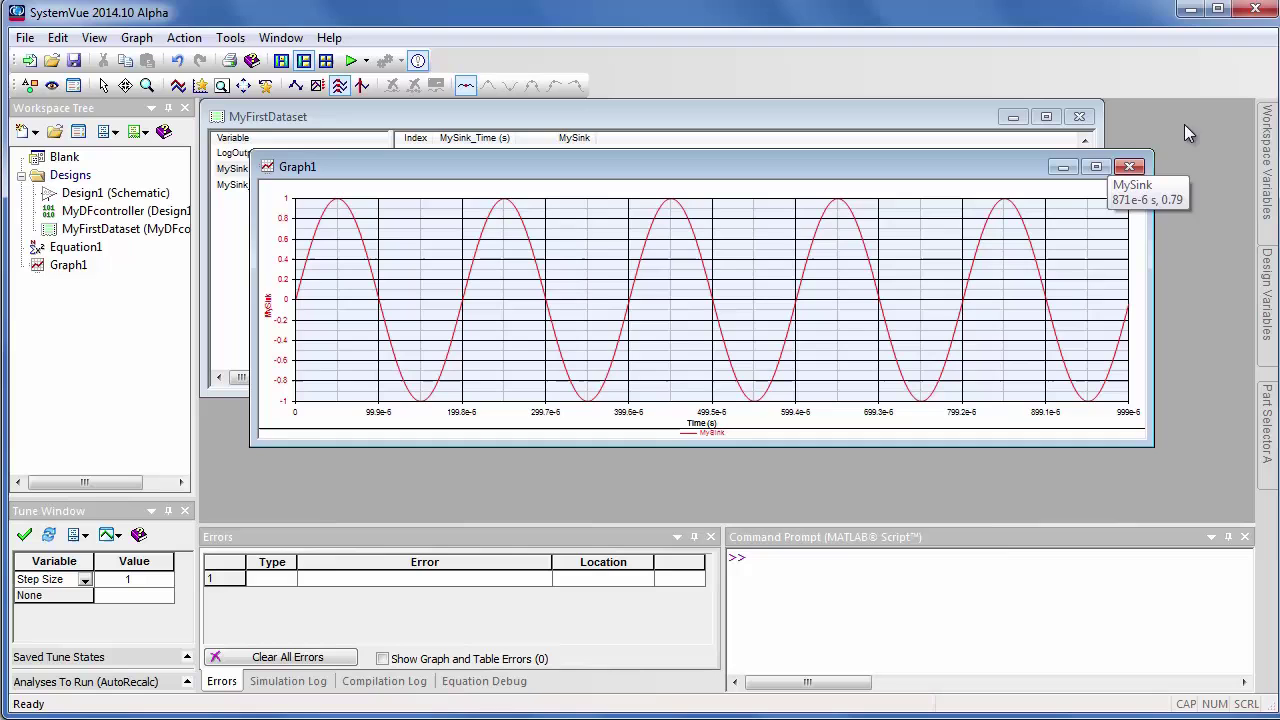
pyautogui.click(283, 38)
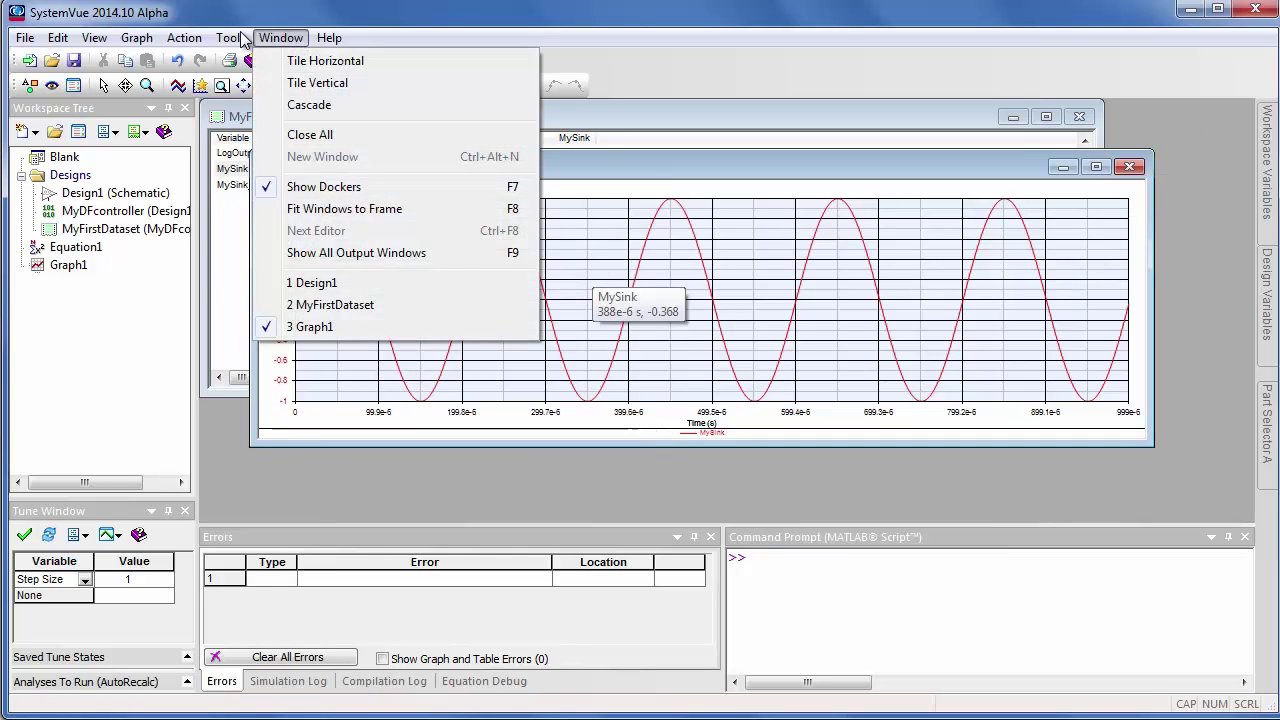
pyautogui.click(288, 54)
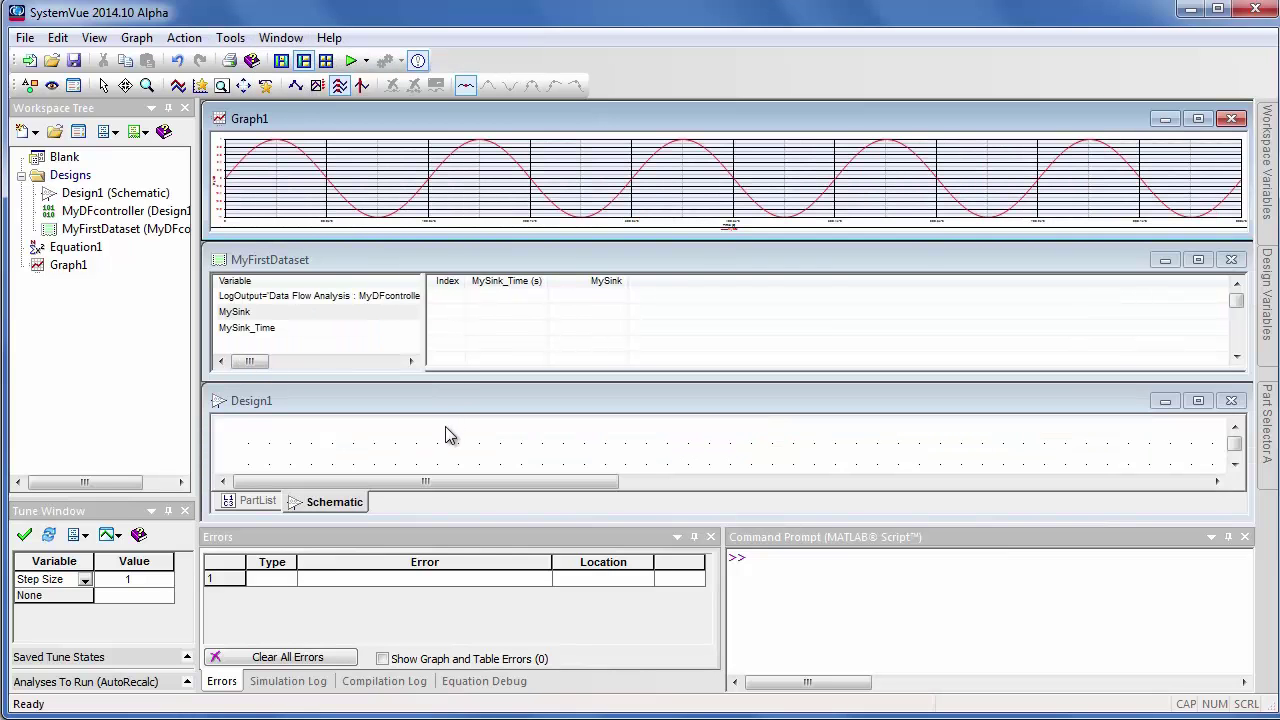
pyautogui.click(281, 38)
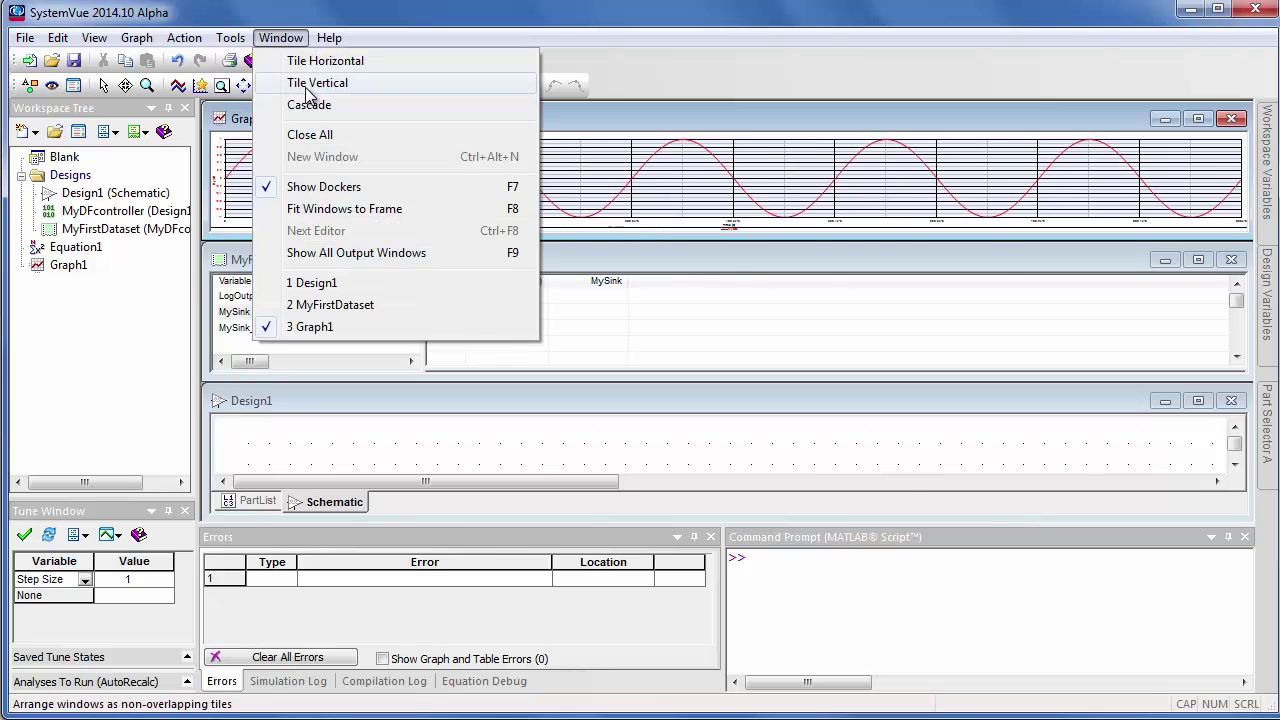
pyautogui.click(305, 84)
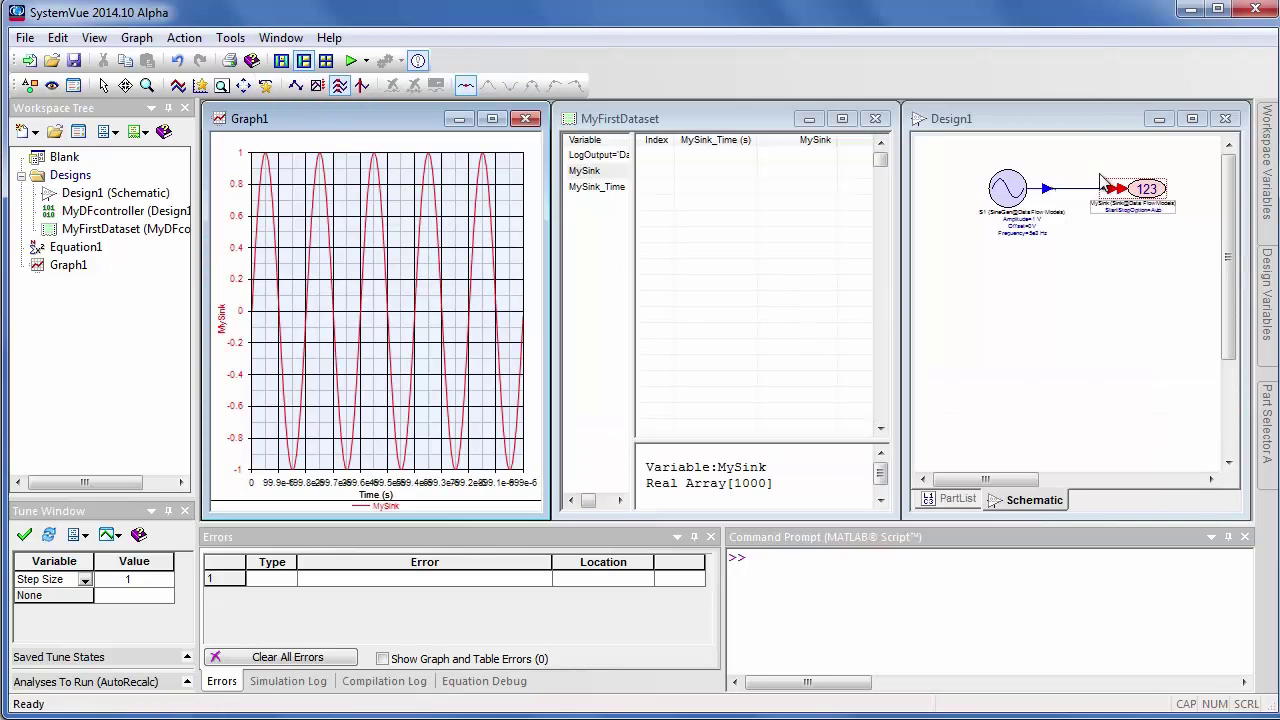
pyautogui.click(1190, 118)
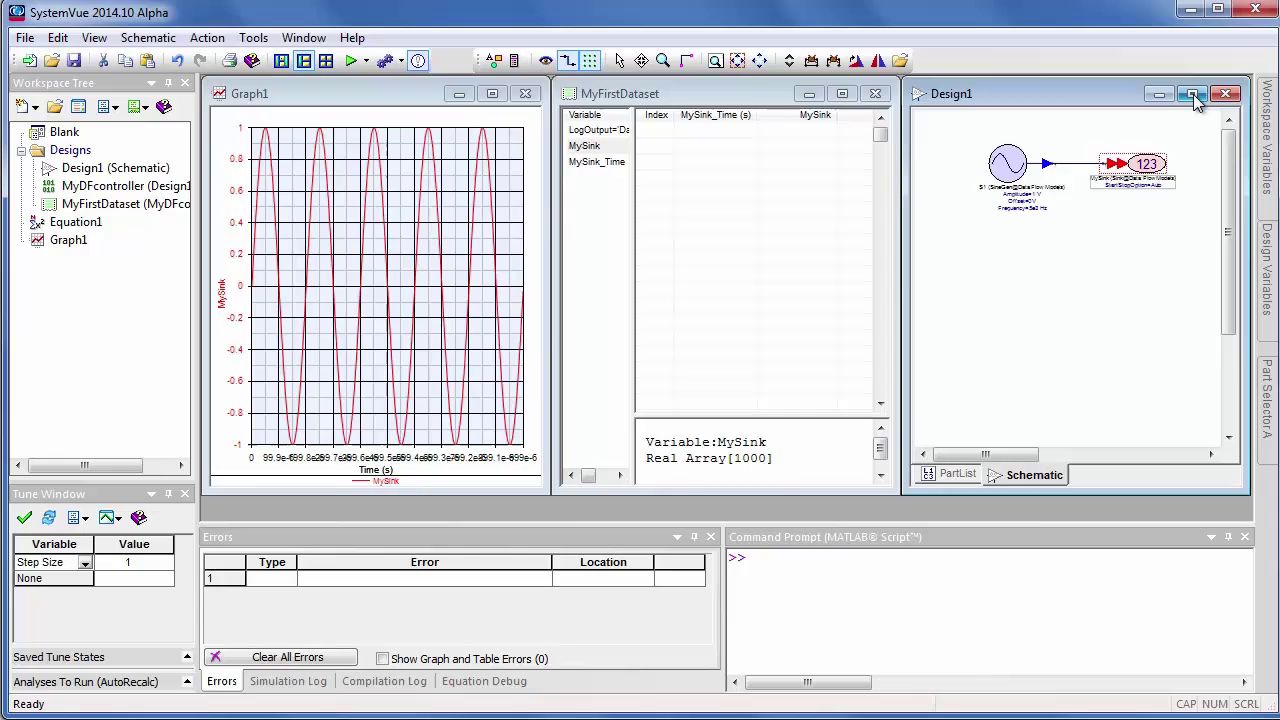
pyautogui.click(1193, 94)
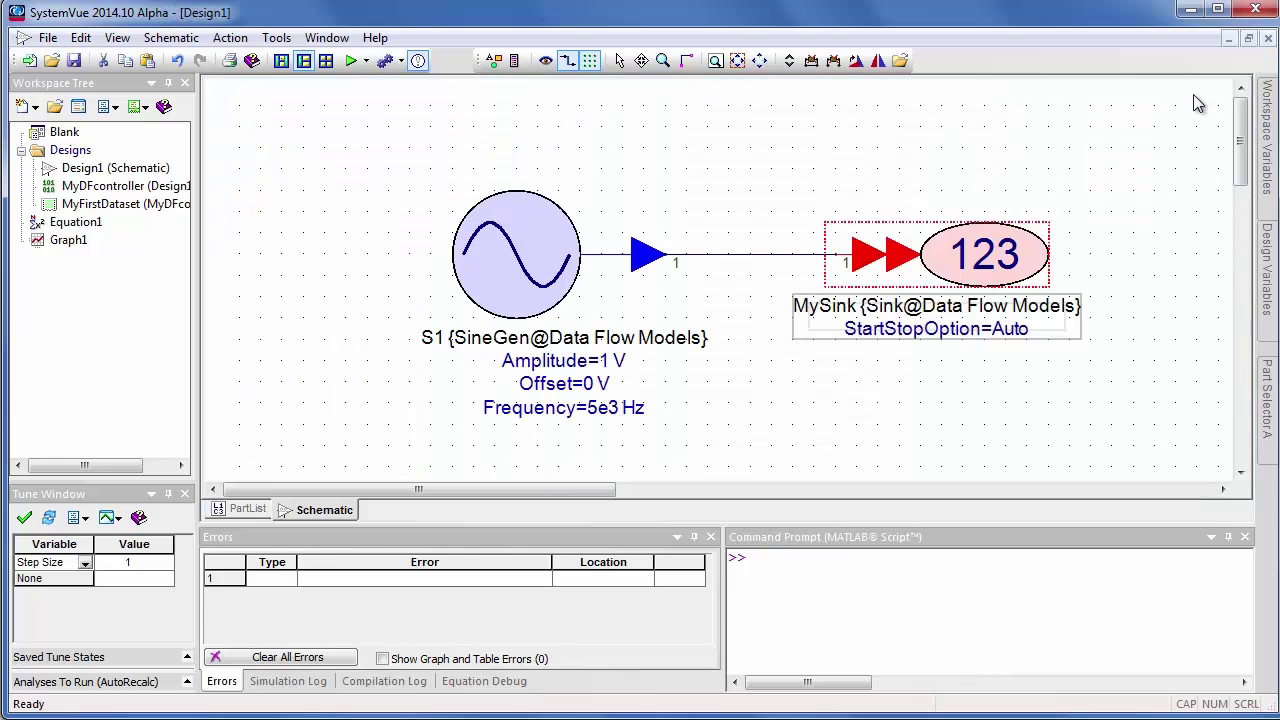
pyautogui.click(1249, 39)
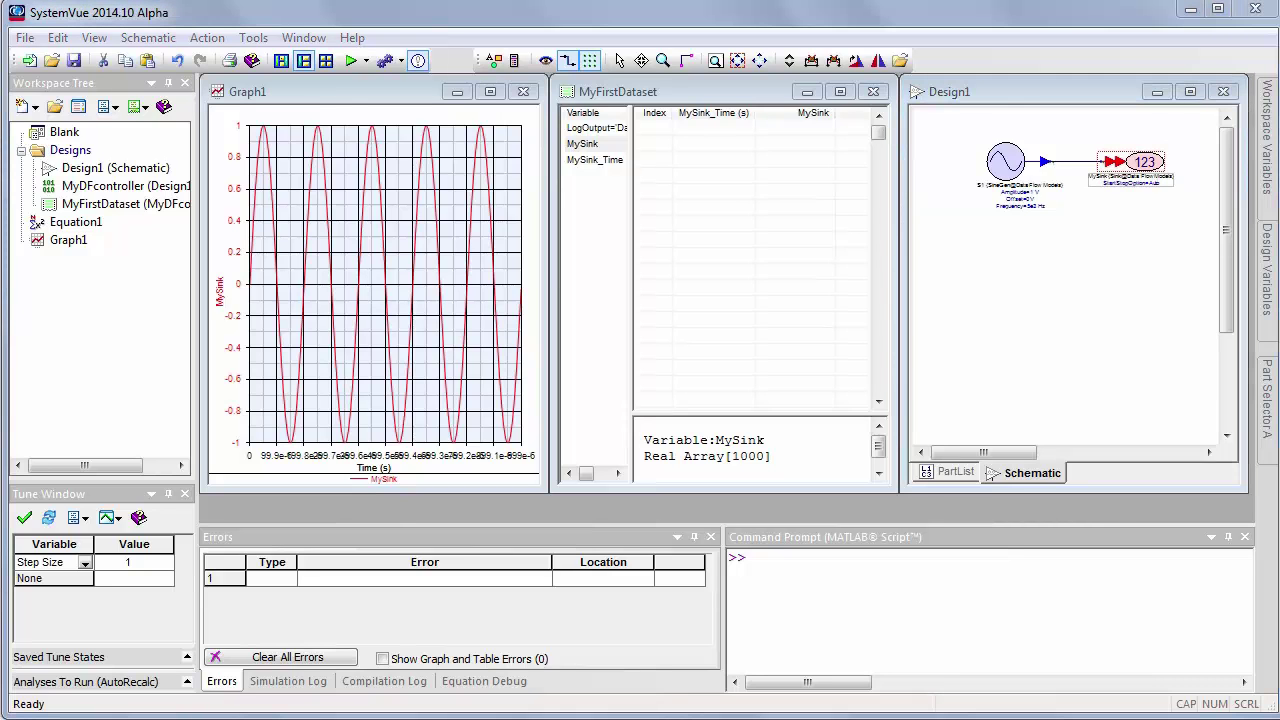
# Open Help Topics and Index on Tutorials and expand the Algorithm Design topics.
pyautogui.click(358, 38)
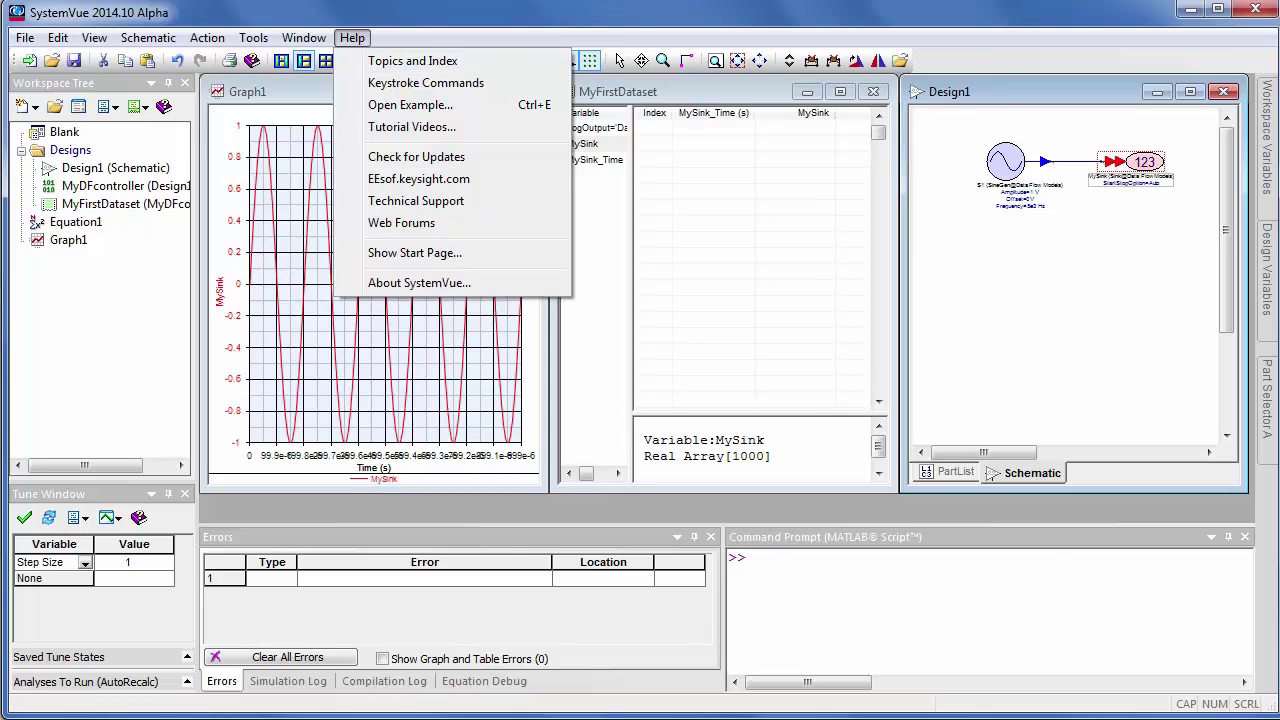
pyautogui.click(411, 127)
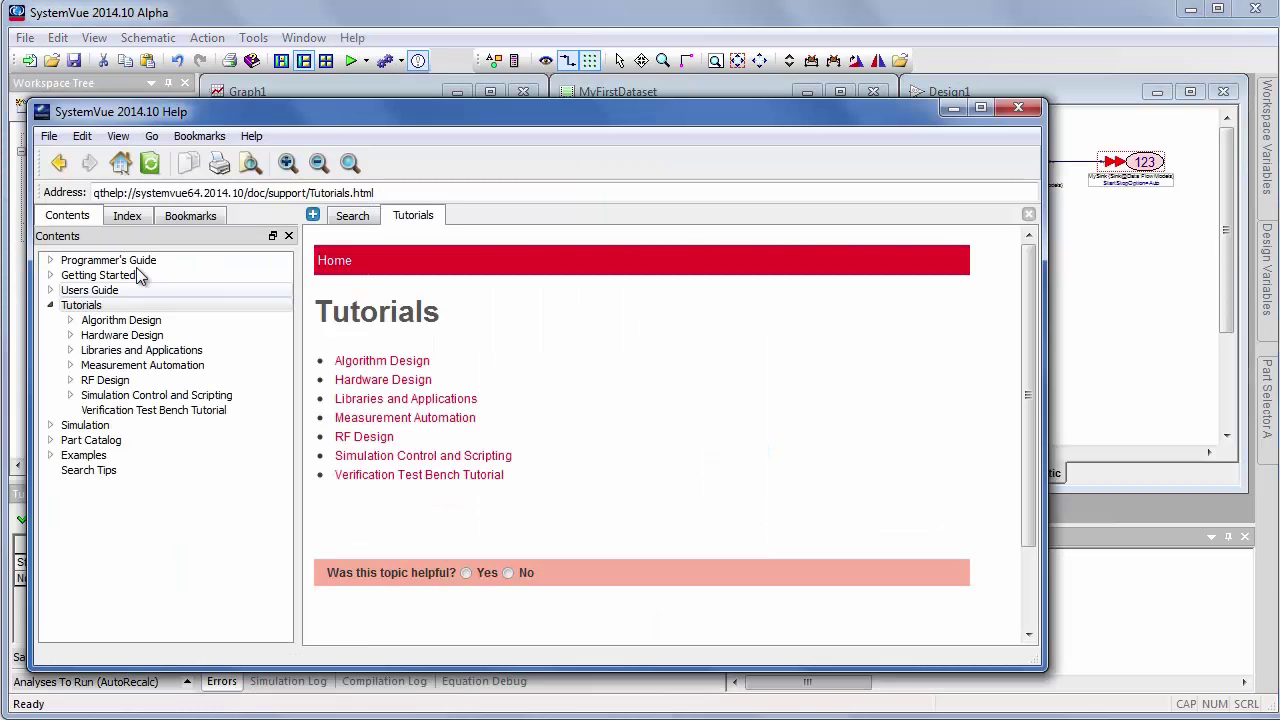
pyautogui.click(78, 306)
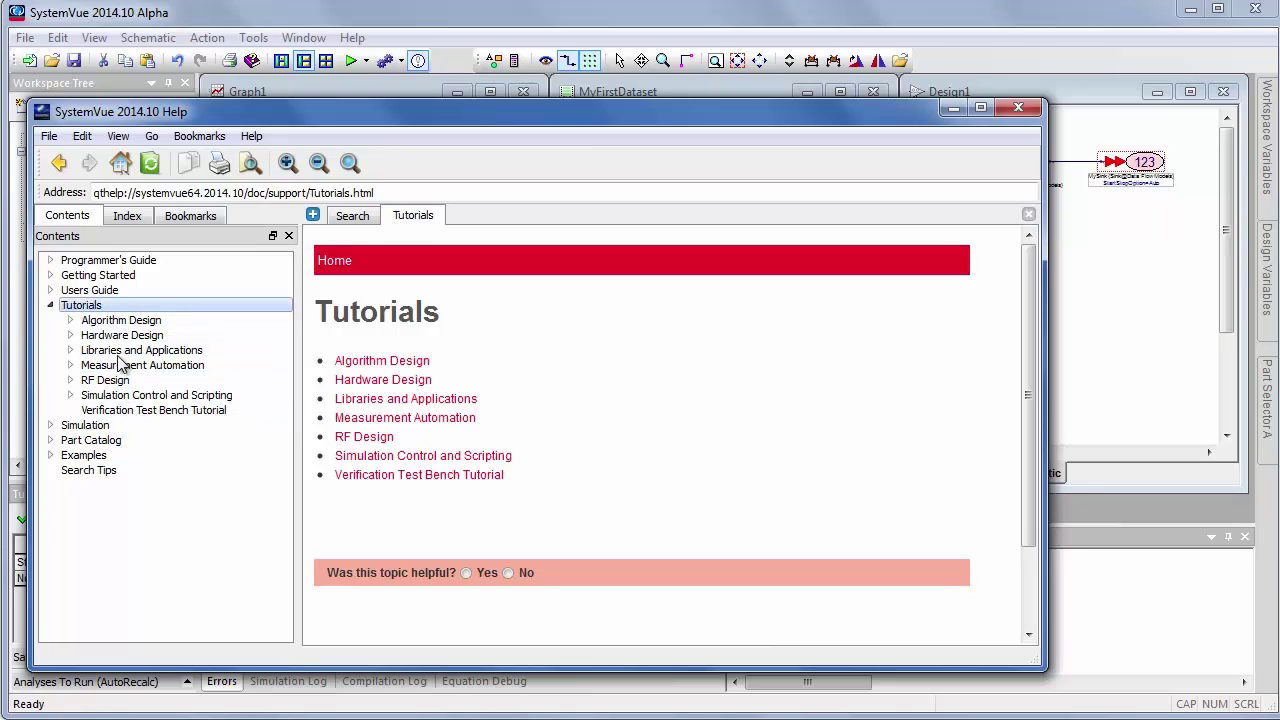
pyautogui.click(70, 320)
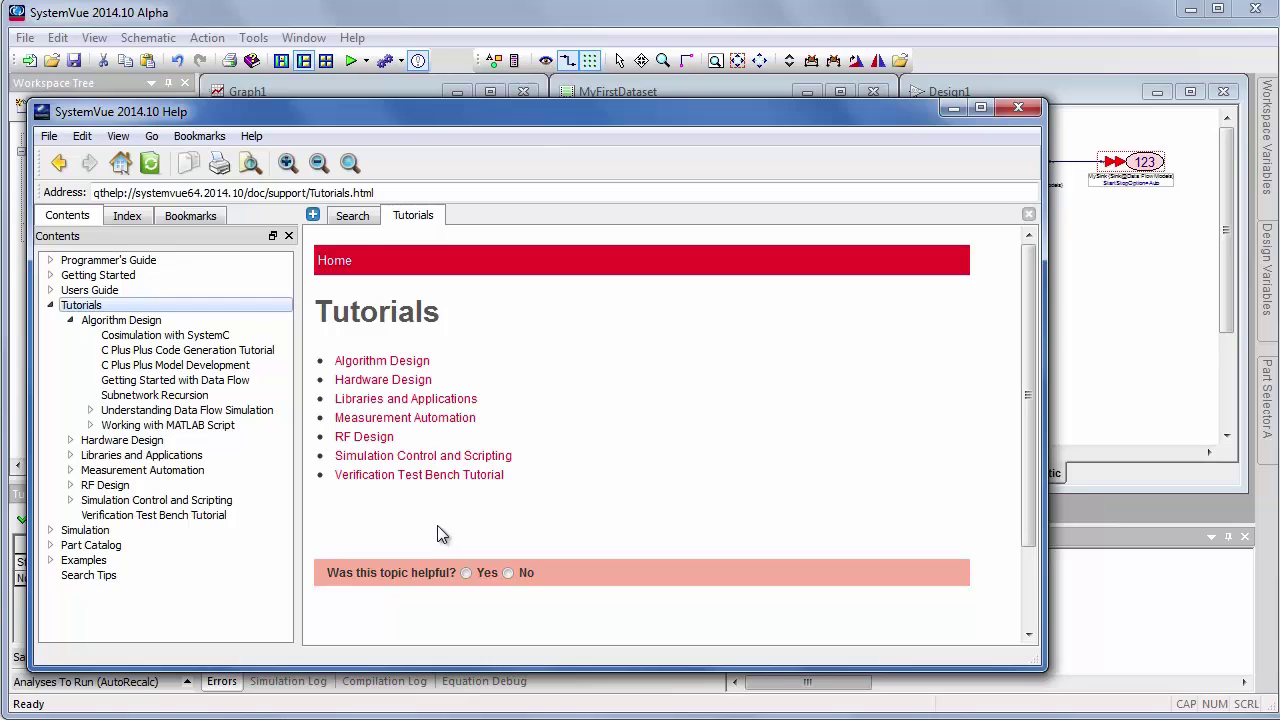
# Bring the main workspace forward and open its File menu for saving.
pyautogui.click(24, 37)
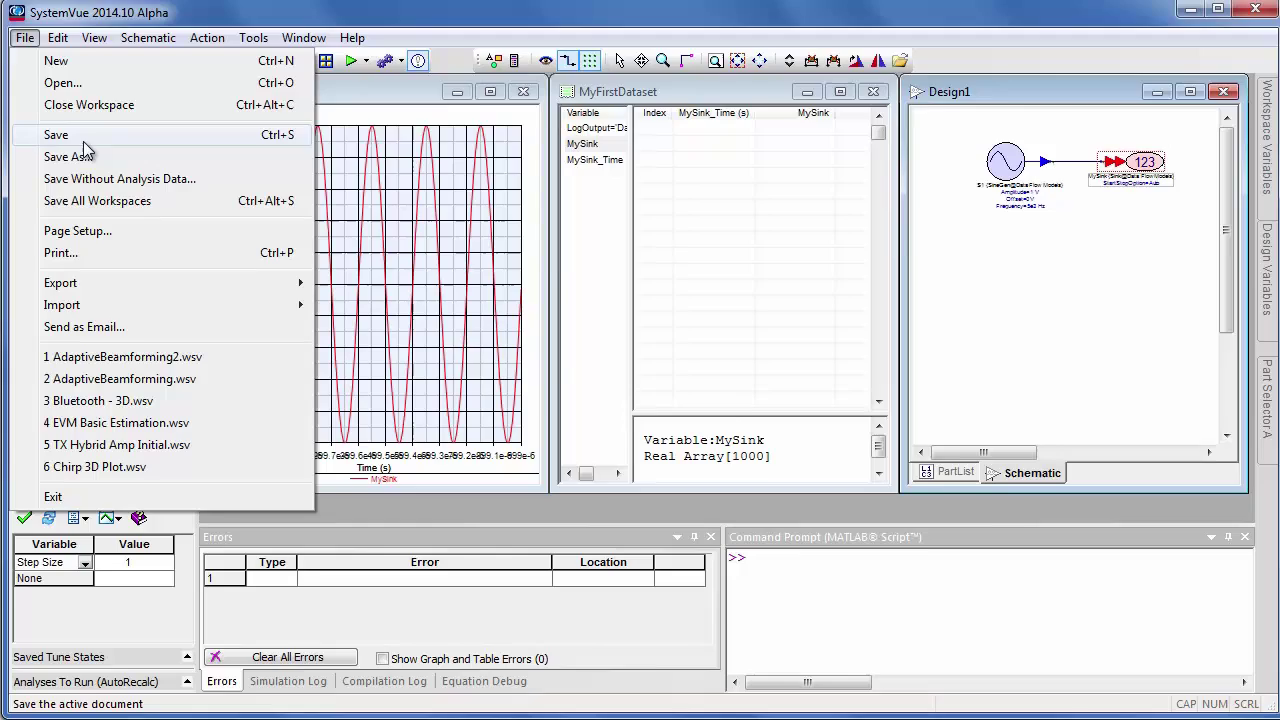